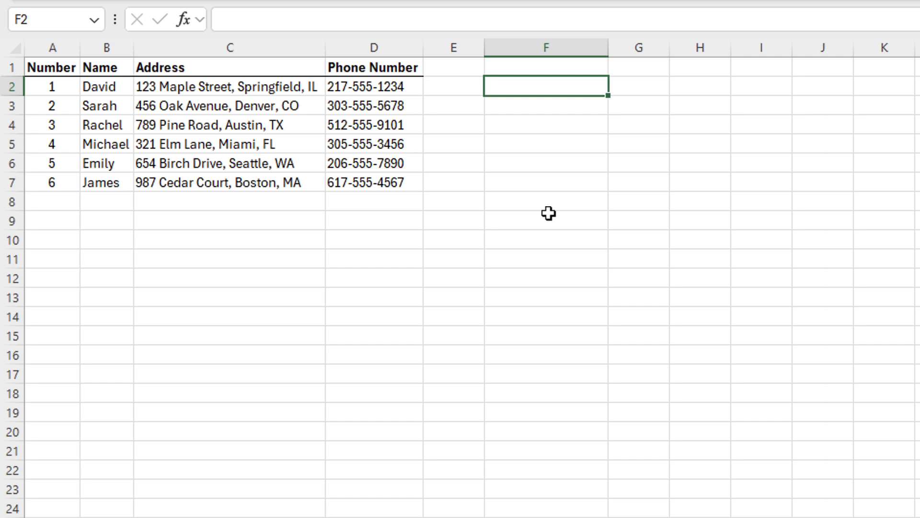
Enter a VLOOKUP formula in F2 that looks up the row 5 person's name in B2:D7, returning column 3 with FALSE exact match.
type("=vl")
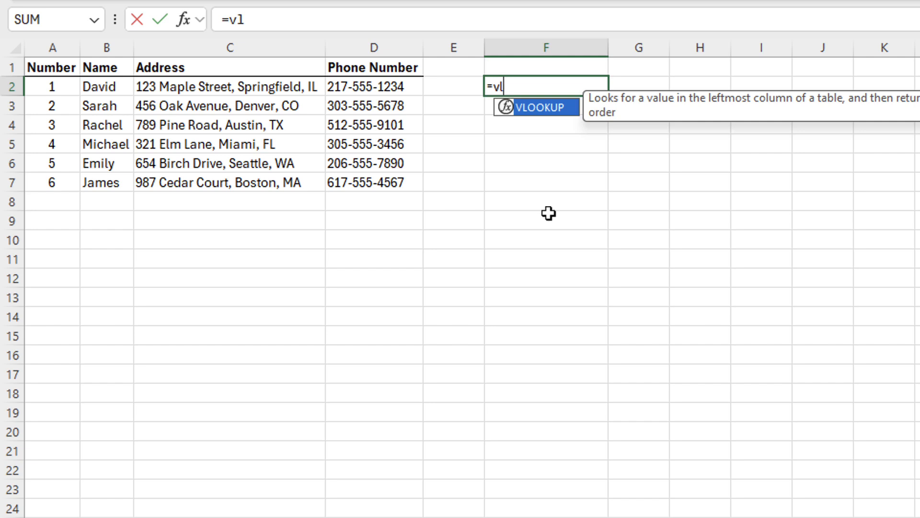
key("Tab")
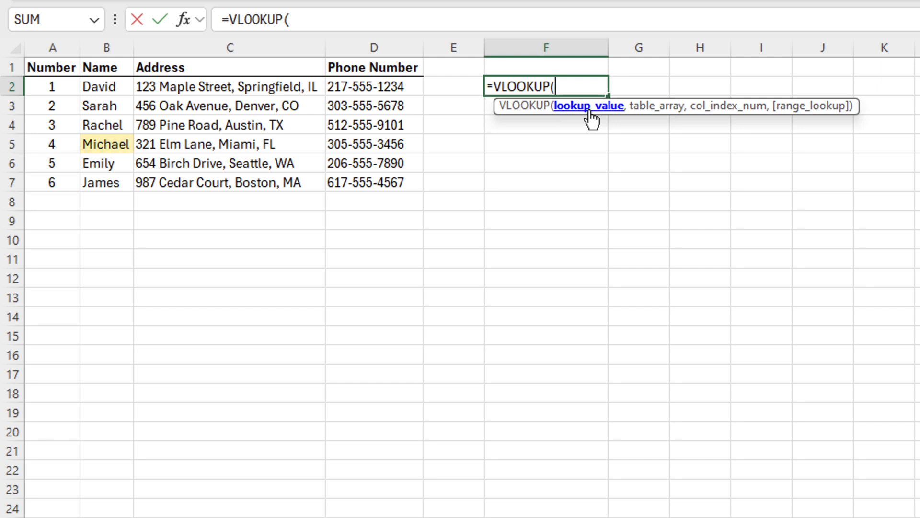
type("\"Michael\"")
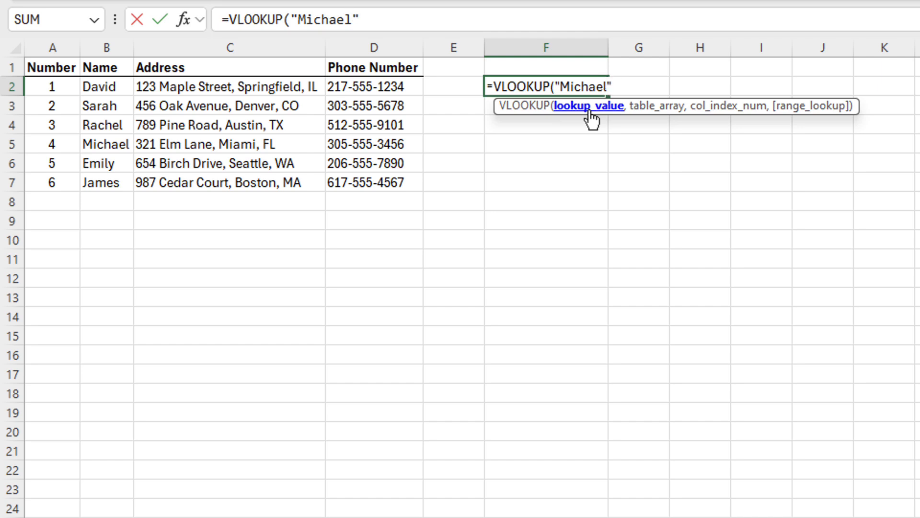
type(",")
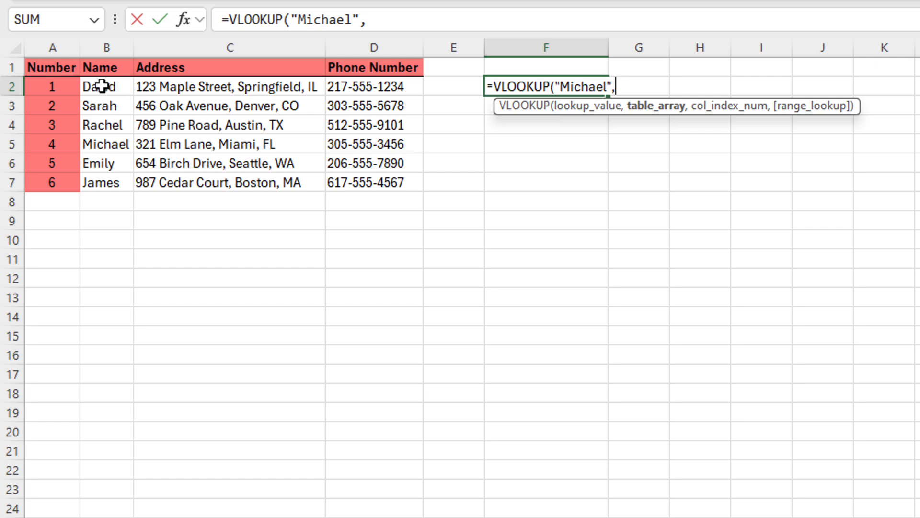
left_click_drag(99, 86, 359, 185)
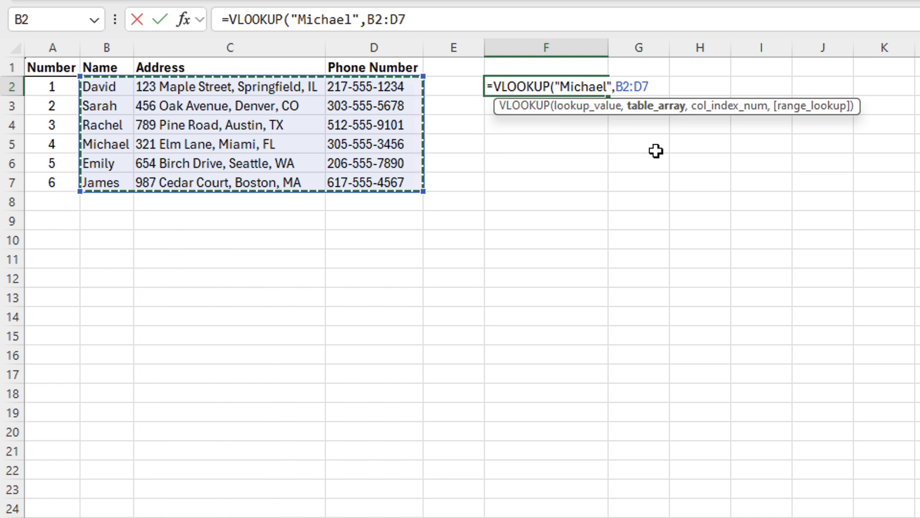
type(",")
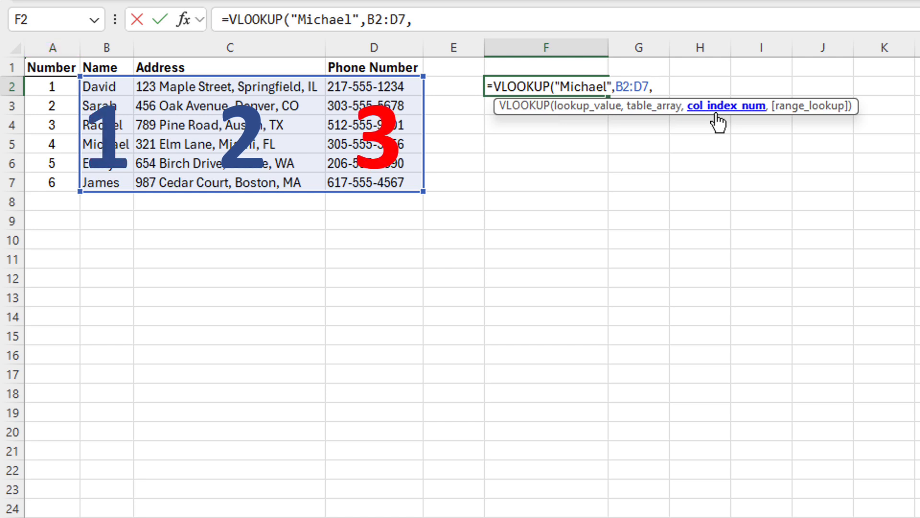
type("3,")
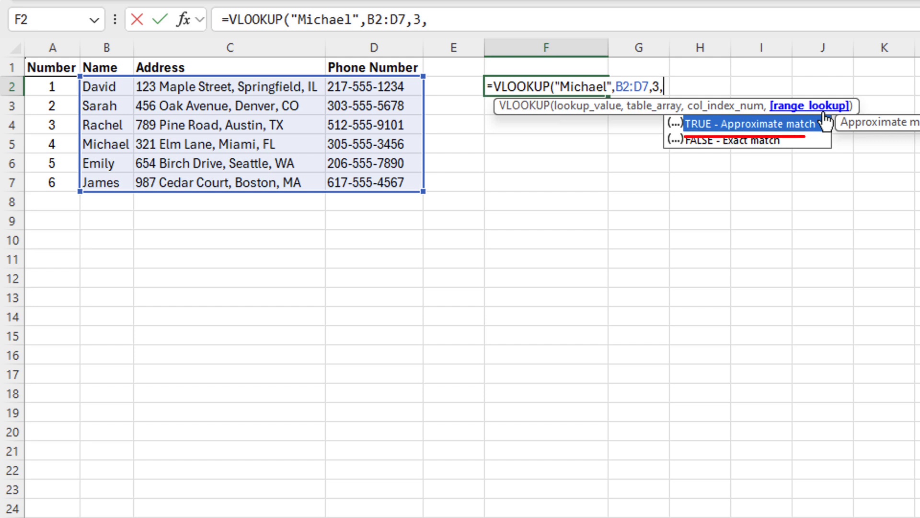
left_click(746, 143)
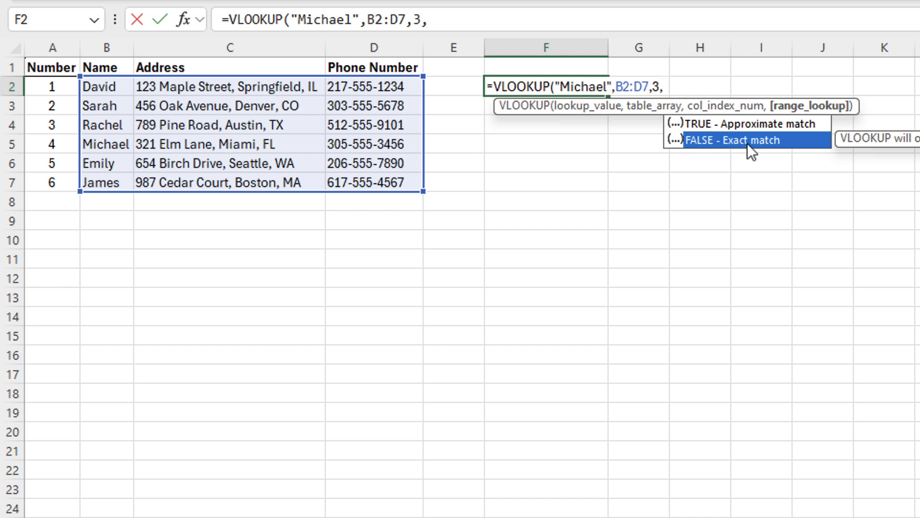
double_click(746, 143)
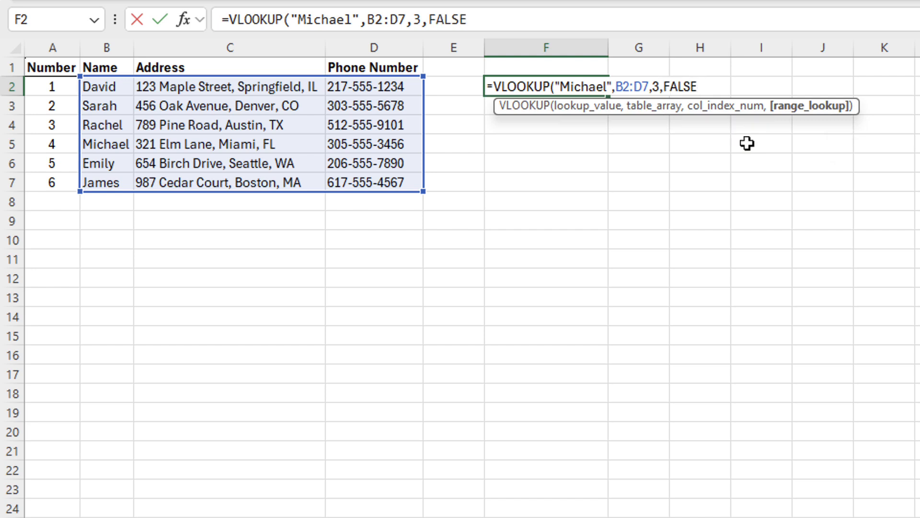
type(")")
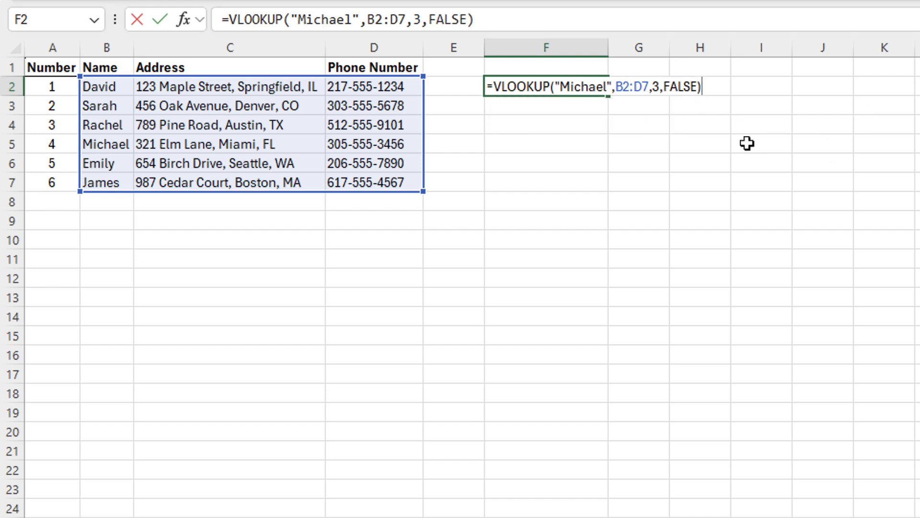
key("Return")
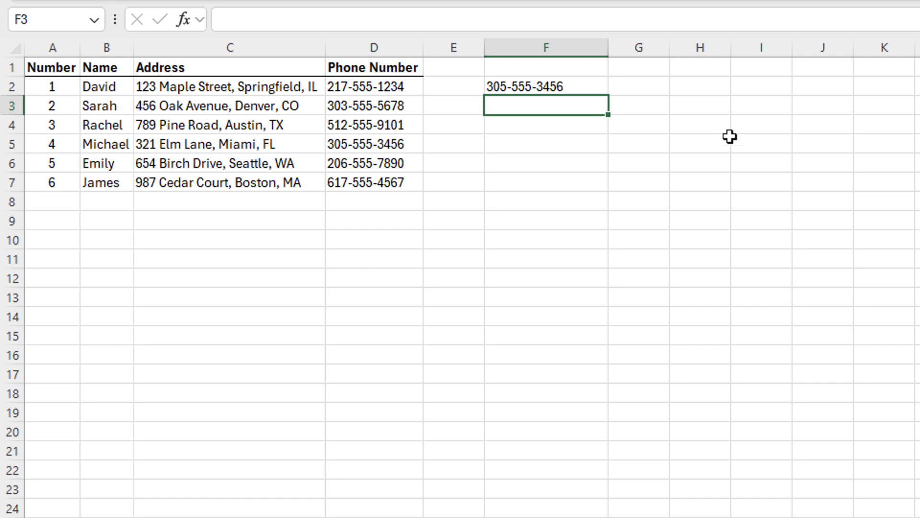
Replace the quoted name used as lookup value in F2's VLOOKUP formula with the number 3.
double_click(584, 87)
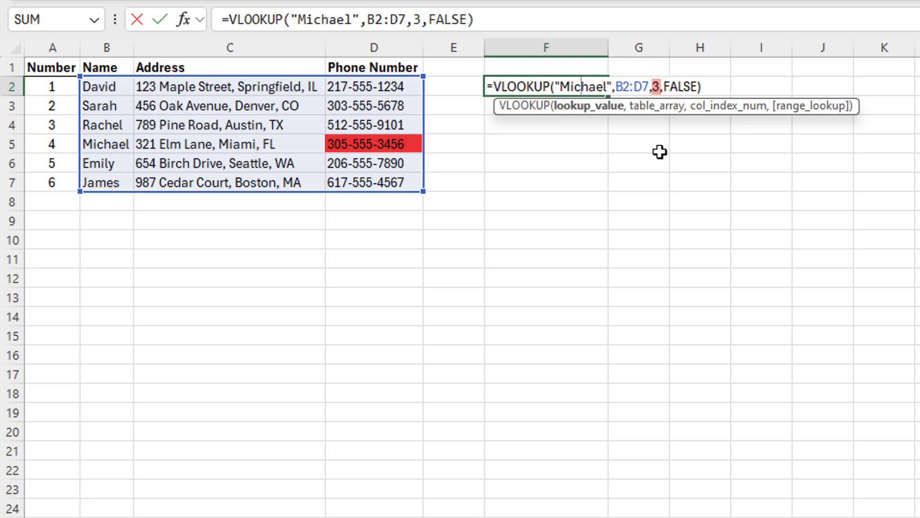
key("ctrl+Return")
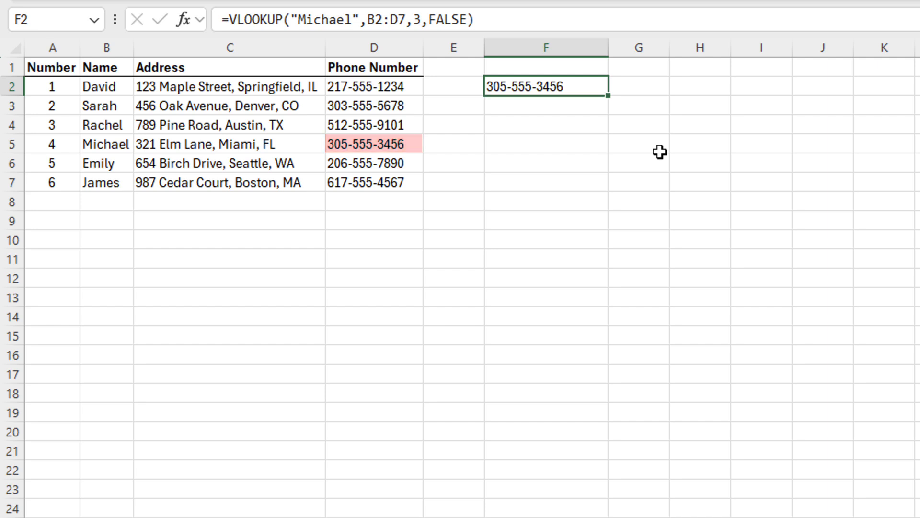
double_click(541, 87)
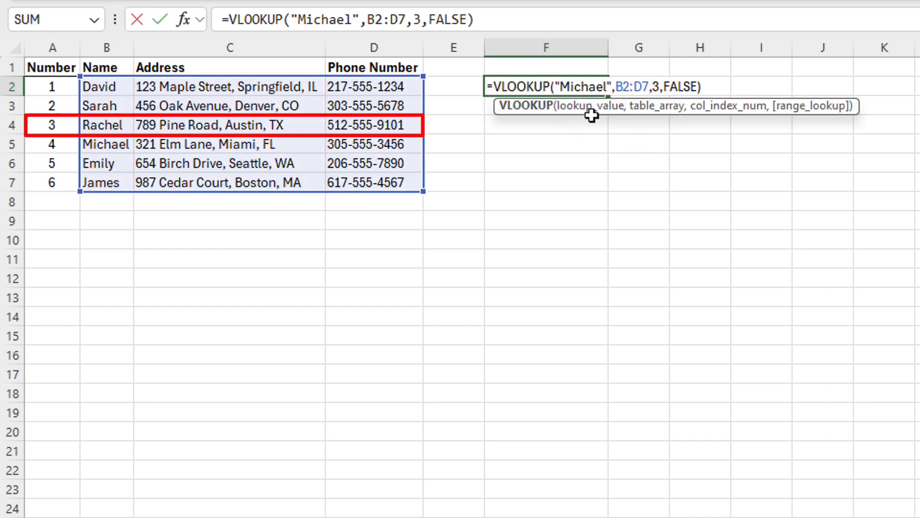
left_click(611, 86)
key("BackSpace")
key("BackSpace")
key("BackSpace")
key("BackSpace")
key("BackSpace")
key("BackSpace")
key("BackSpace")
key("BackSpace")
key("BackSpace")
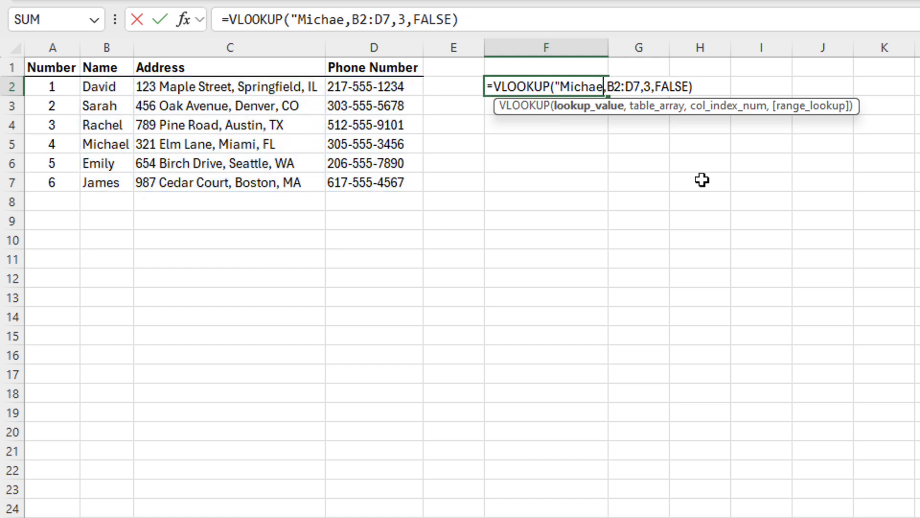
type("3")
Extend the VLOOKUP table array in F2 to A2:D7 so it includes the Number column, and commit the formula.
key("Right")
key("Right")
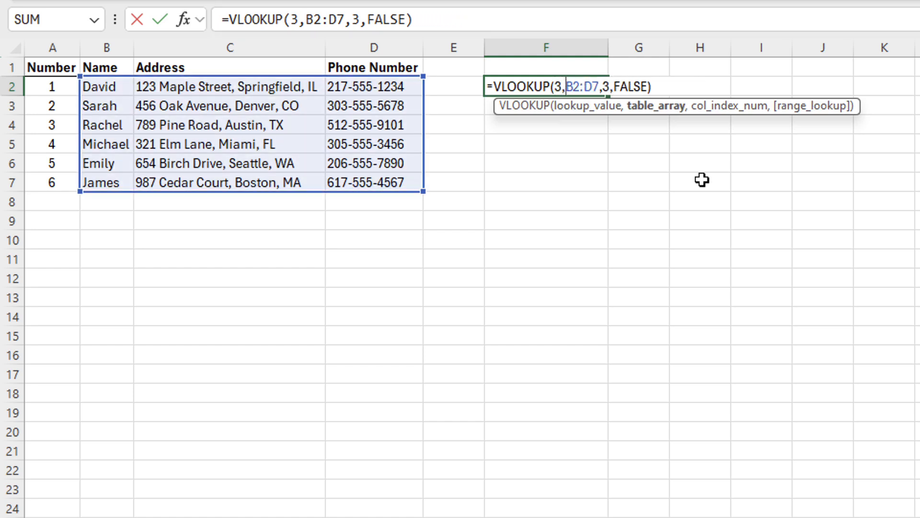
key("BackSpace")
type("A")
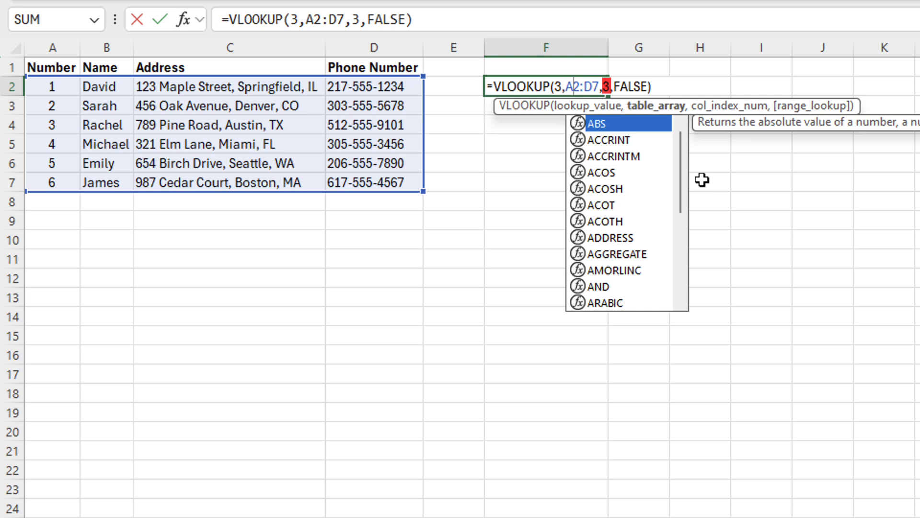
key("Return")
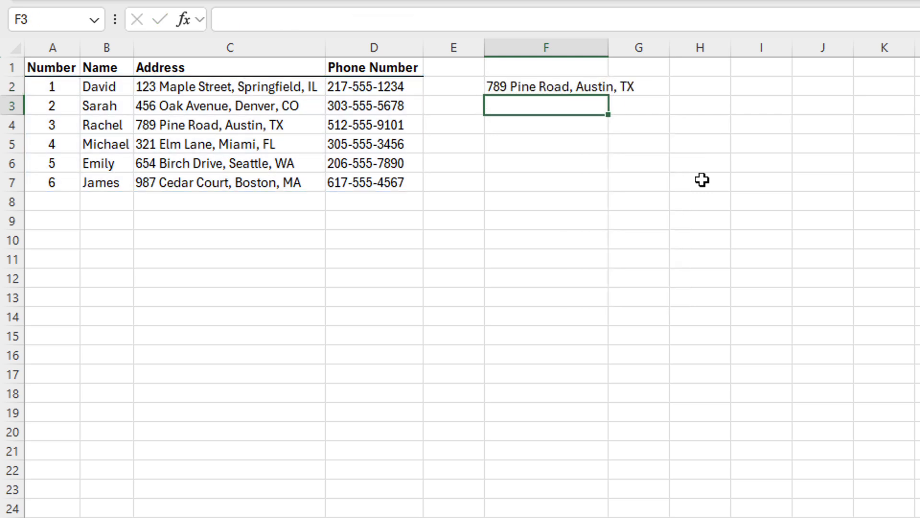
Set the column index number in F2's VLOOKUP formula to 4 to return the phone number.
double_click(560, 87)
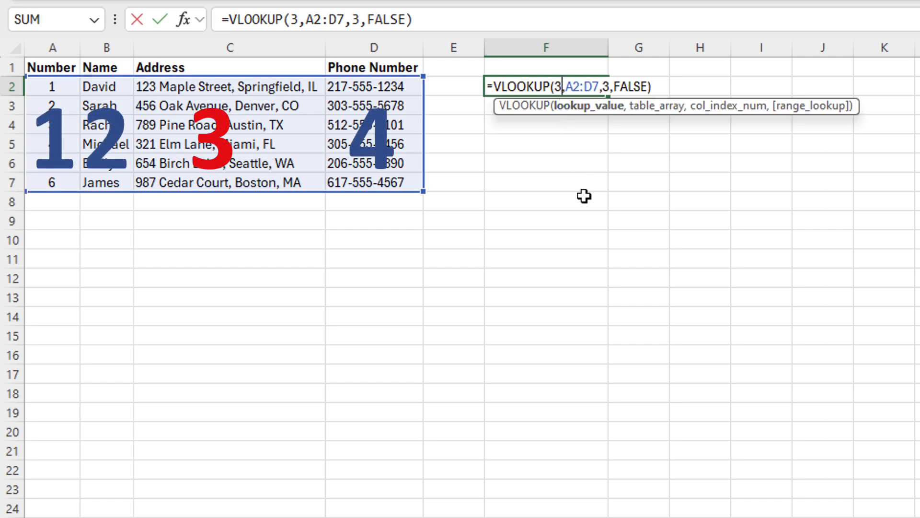
left_click(611, 87)
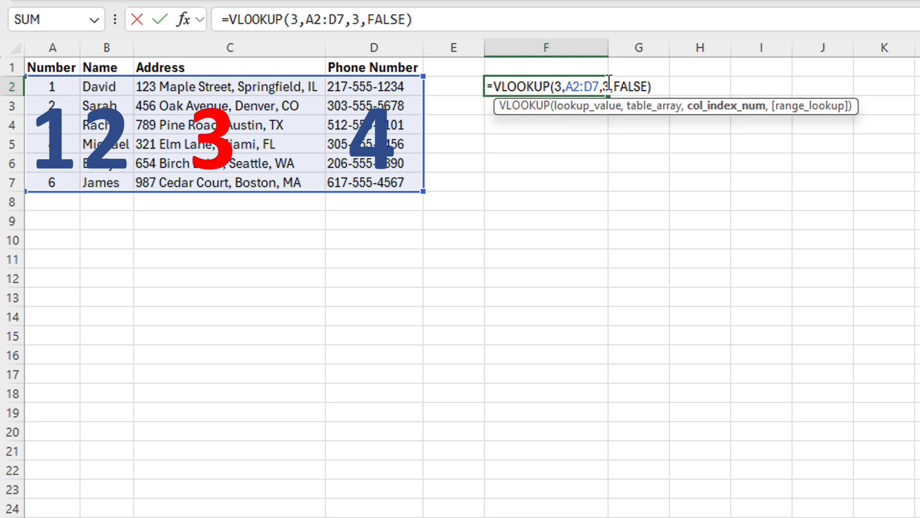
key("BackSpace")
type("4")
key("Return")
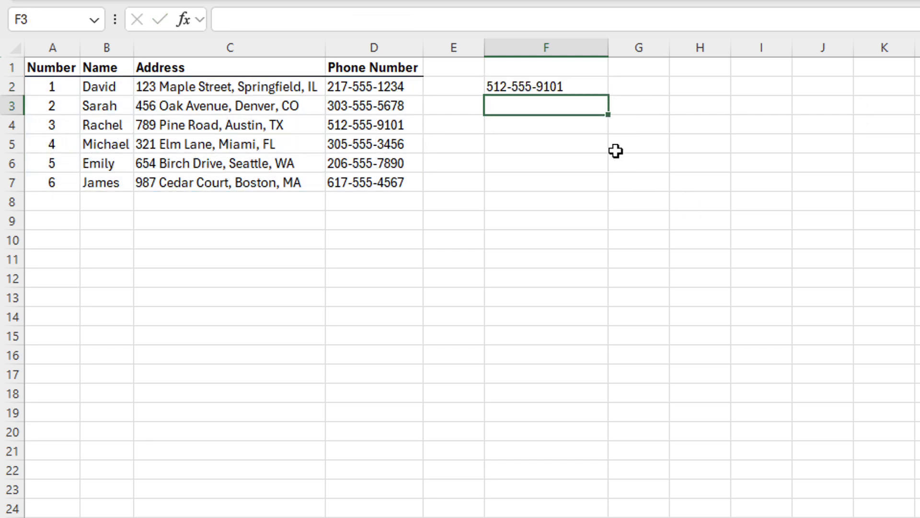
Set the lookup value in F2's VLOOKUP formula to 7, a number missing from the table.
double_click(580, 86)
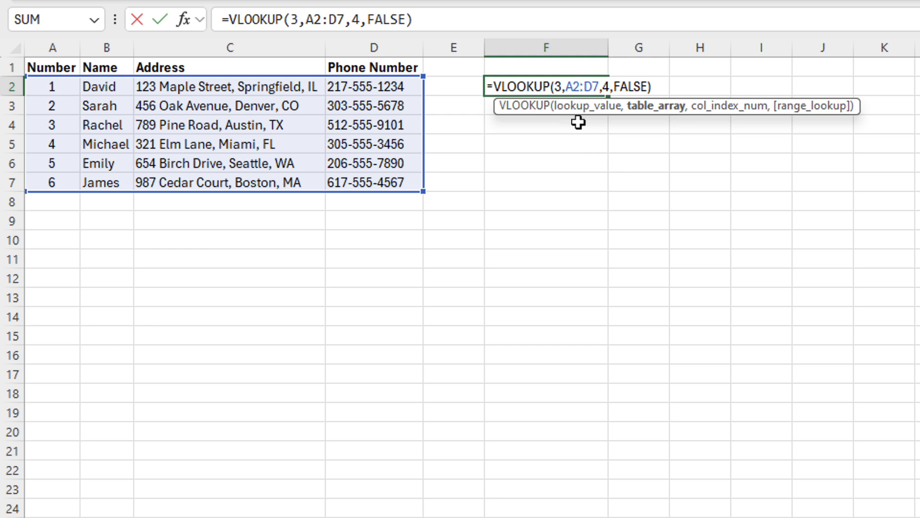
left_click(562, 87)
key("BackSpace")
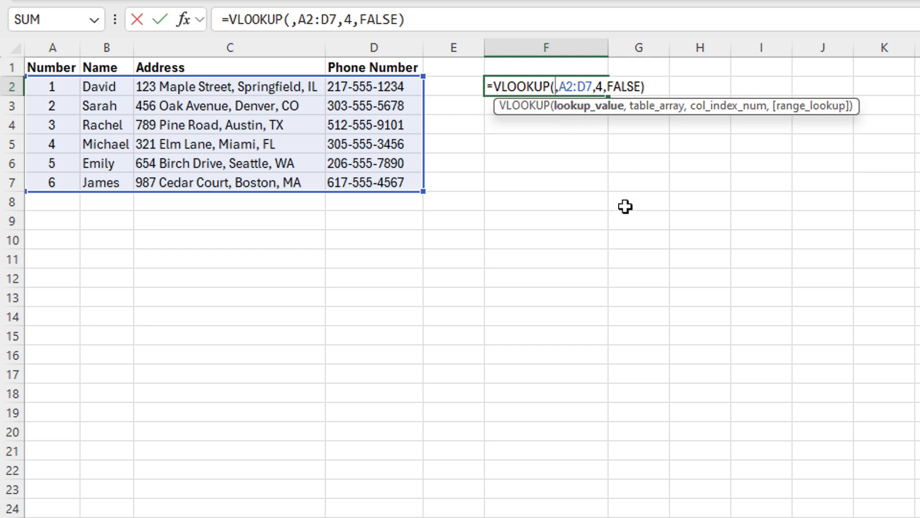
type("7")
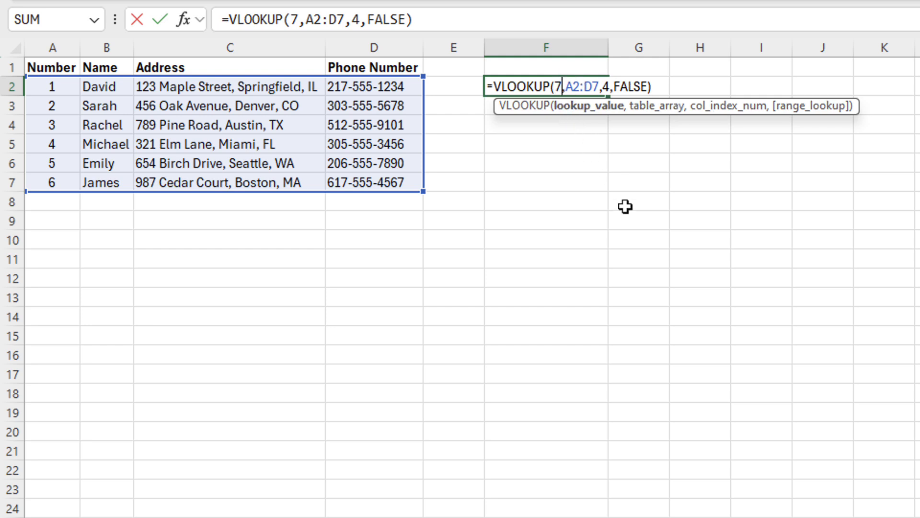
key("Return")
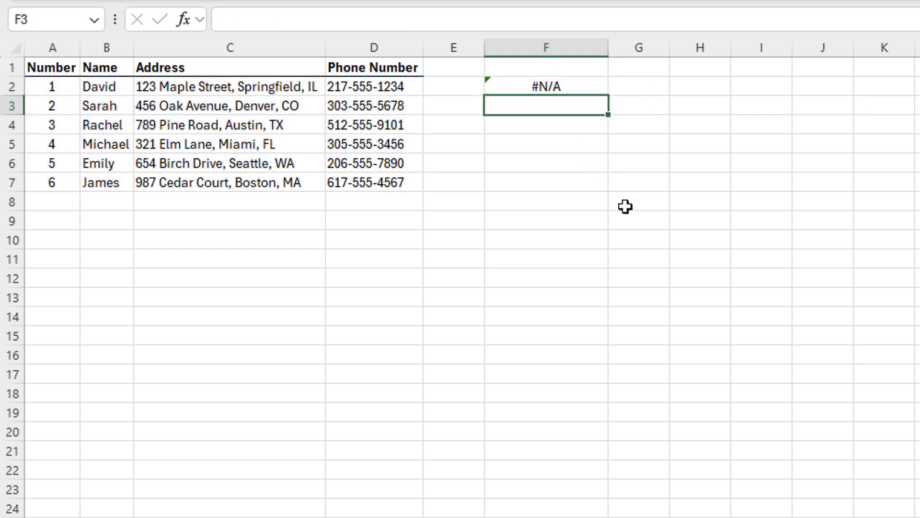
left_click(586, 89)
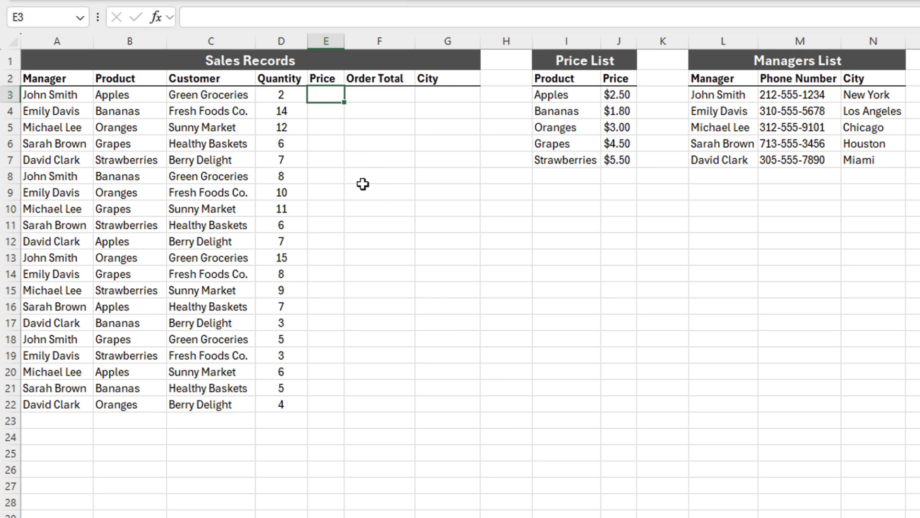
Enter =VLOOKUP(B3,I3:J7,2,0) in E3 to fetch the product price, and fill it down the Price column to E22.
type("=vlo")
key("Tab")
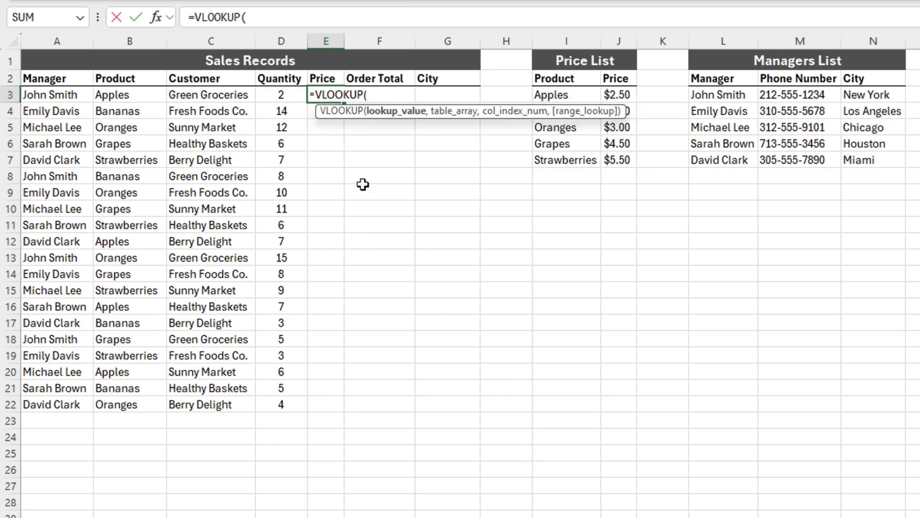
left_click(127, 93)
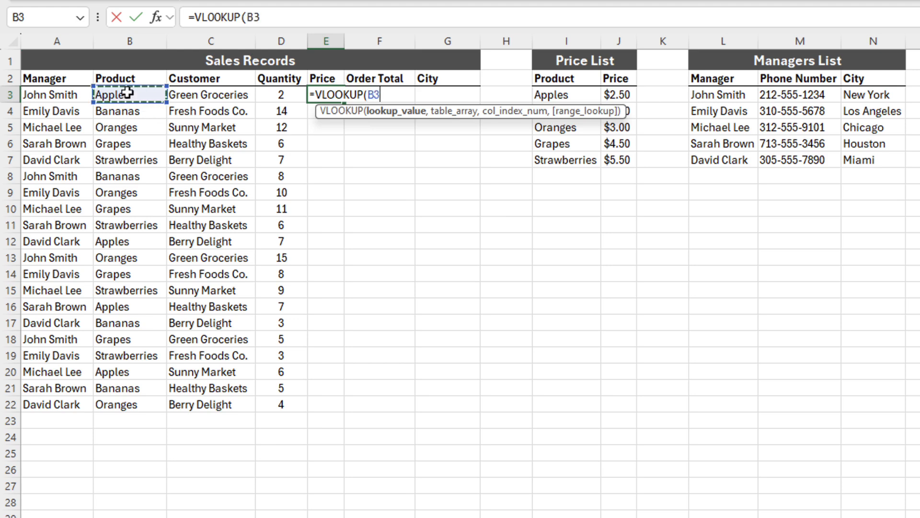
type(",")
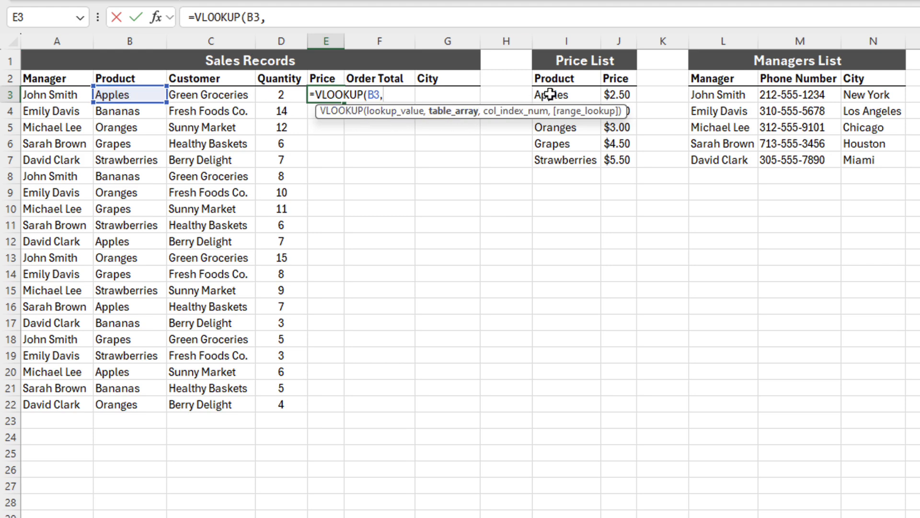
left_click_drag(550, 94, 617, 166)
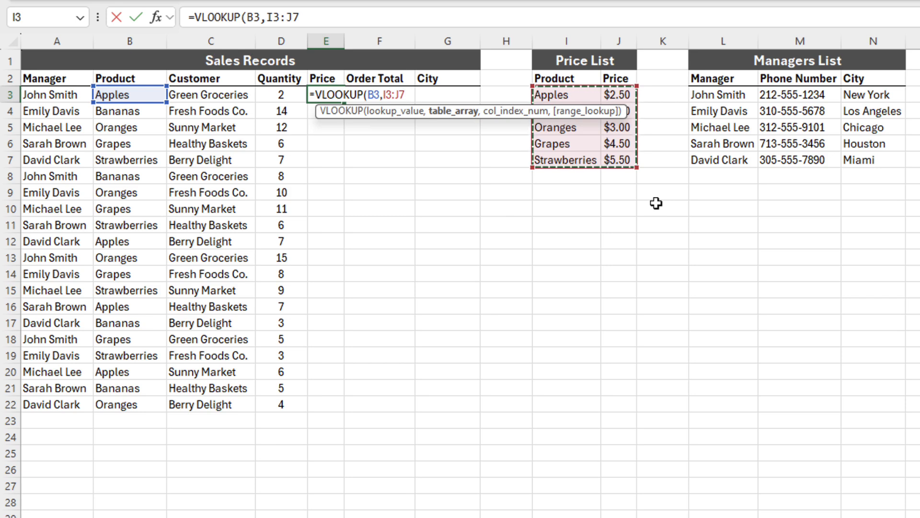
type(",")
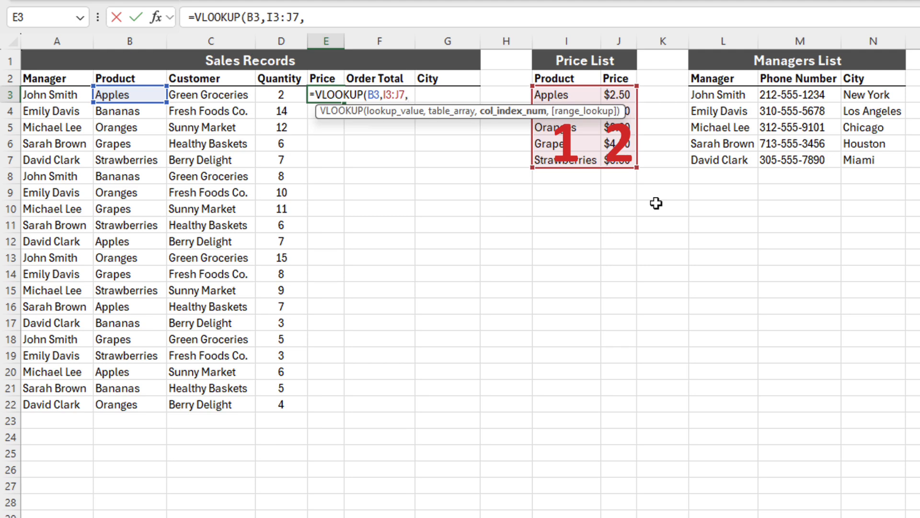
type("2,")
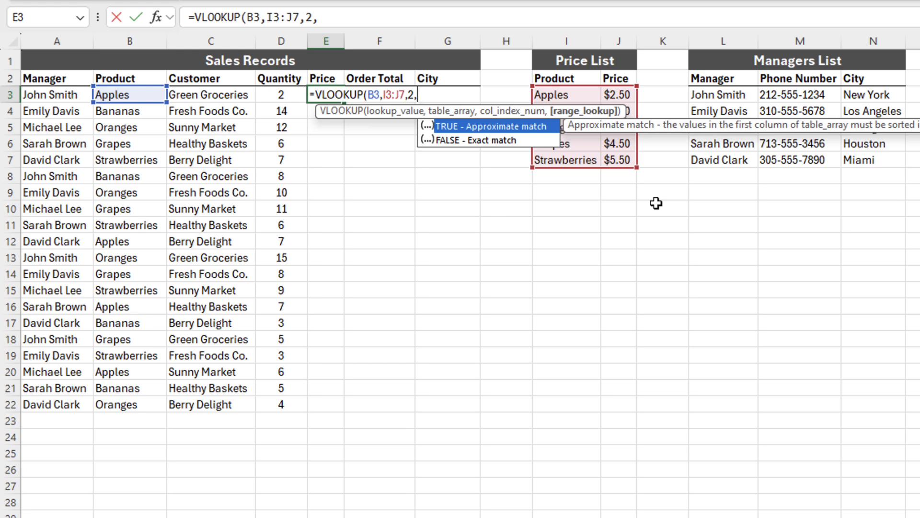
type("0)")
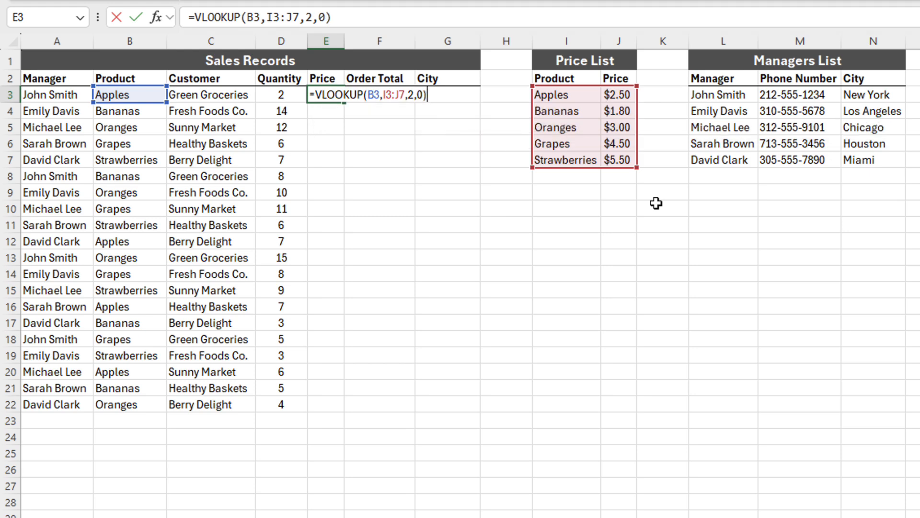
key("ctrl+Return")
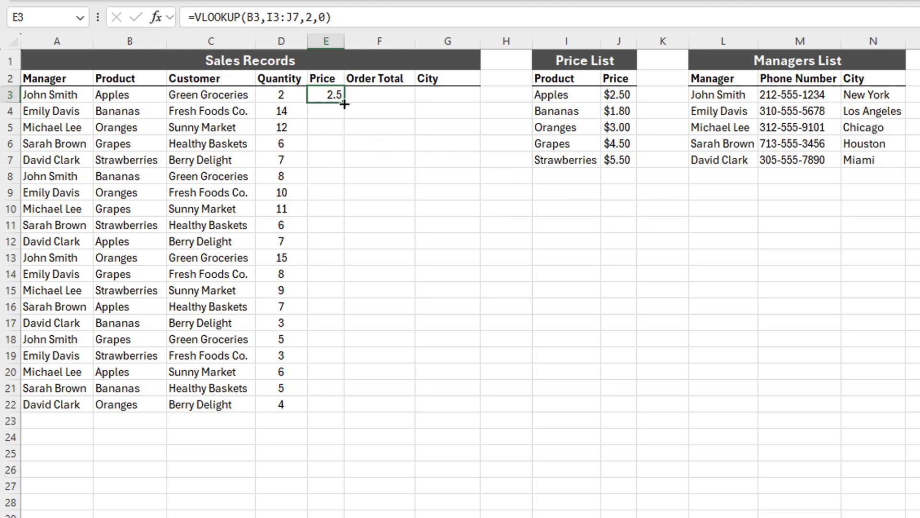
left_click_drag(344, 104, 350, 411)
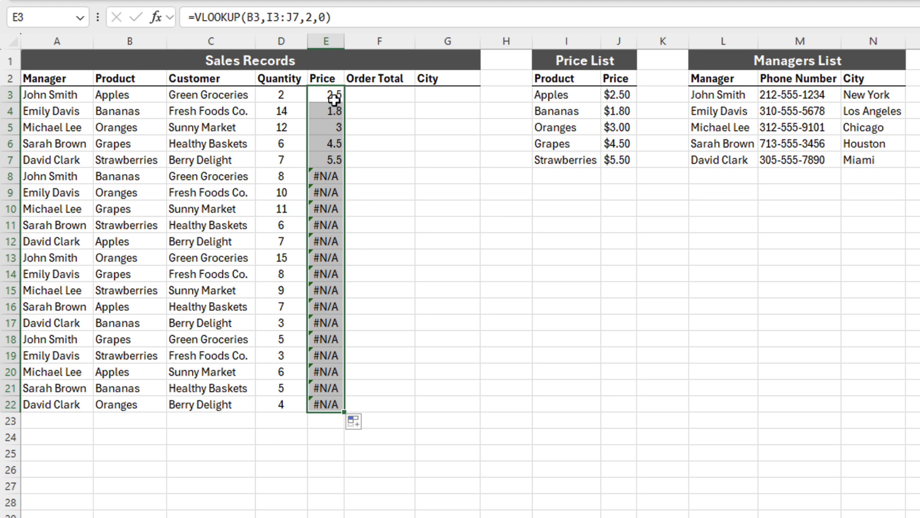
Examine the Price column formulas from E3 down to E8 to see how their table array references shift.
double_click(335, 99)
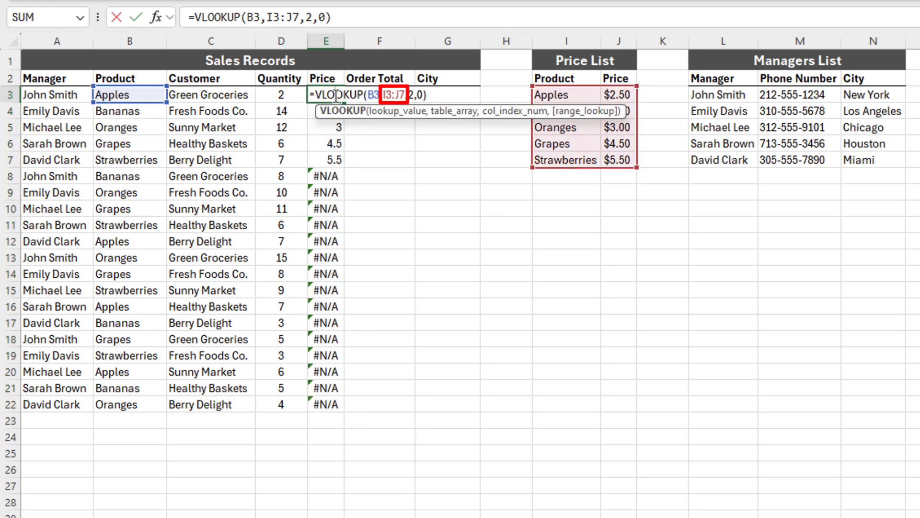
key("Escape")
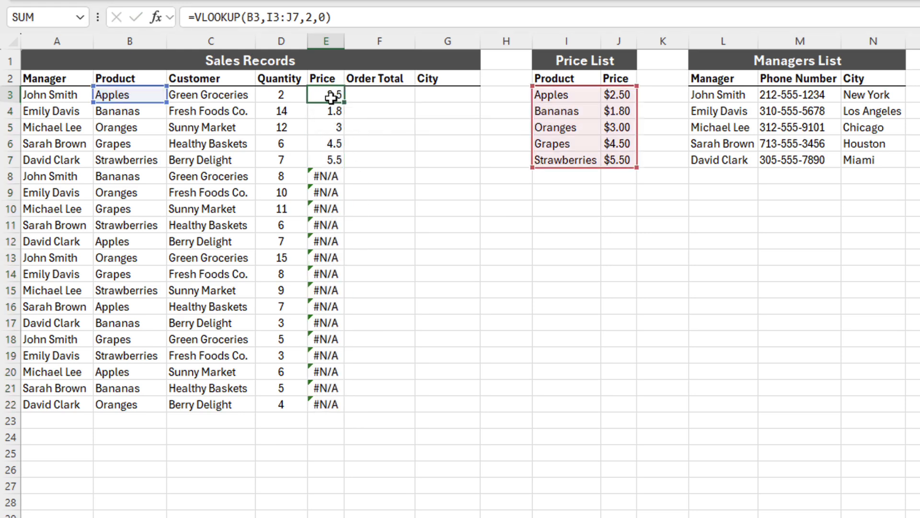
left_click(322, 115)
left_click(321, 126)
double_click(321, 126)
key("Escape")
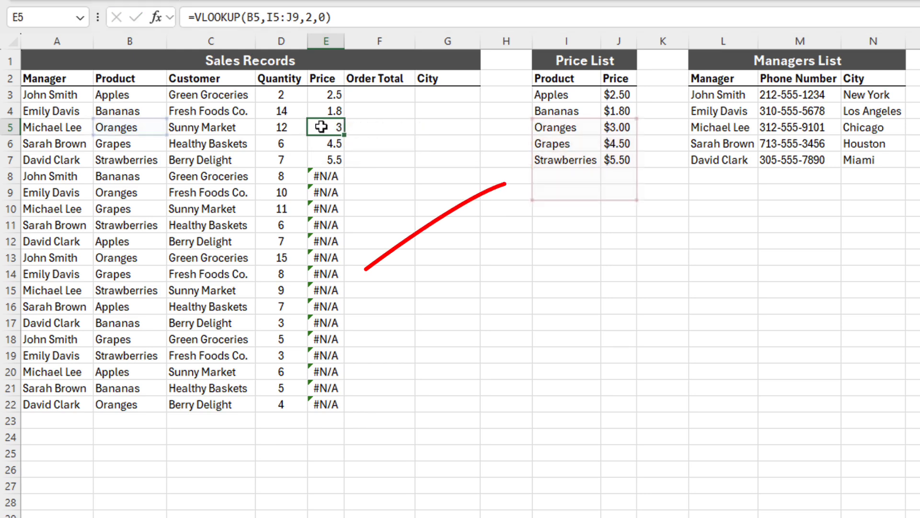
double_click(322, 142)
key("Escape")
double_click(328, 160)
key("Escape")
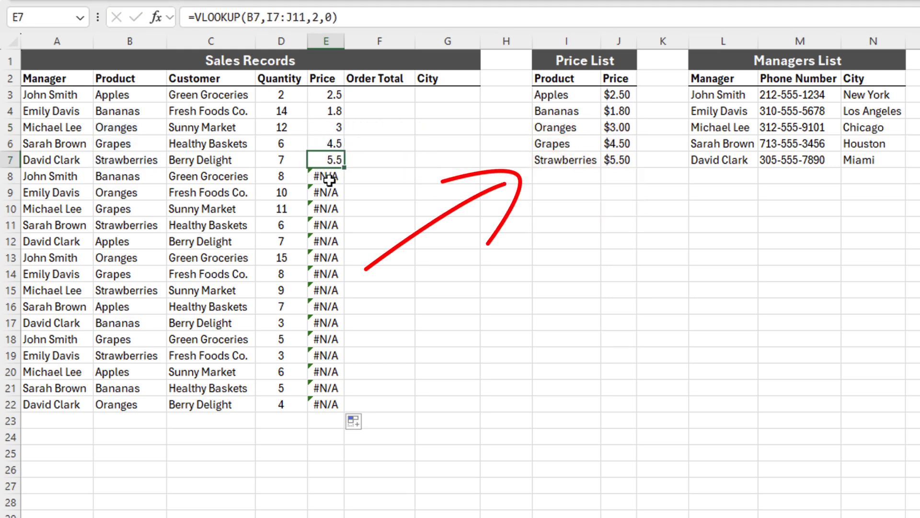
double_click(330, 177)
key("Escape")
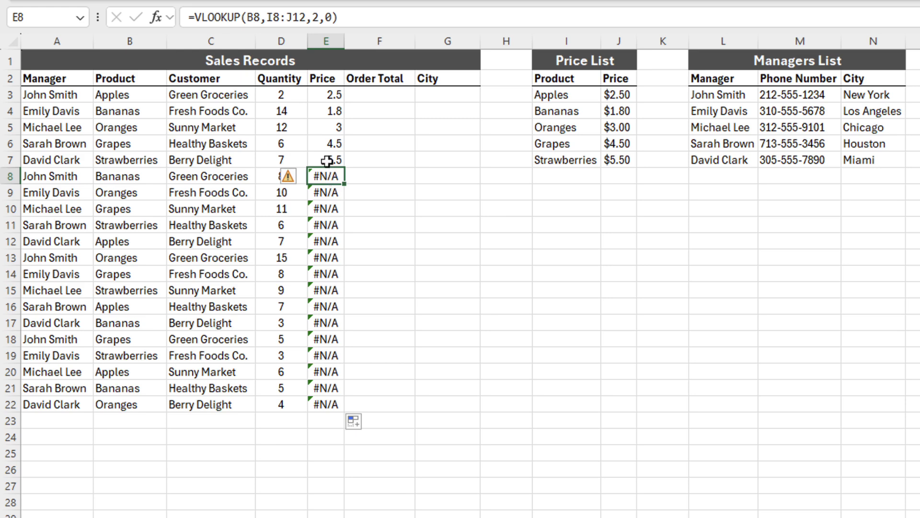
Make the table array in E3's VLOOKUP formula absolute as $I$3:$J$7, and fill it down the Price column to E22.
left_click(333, 94)
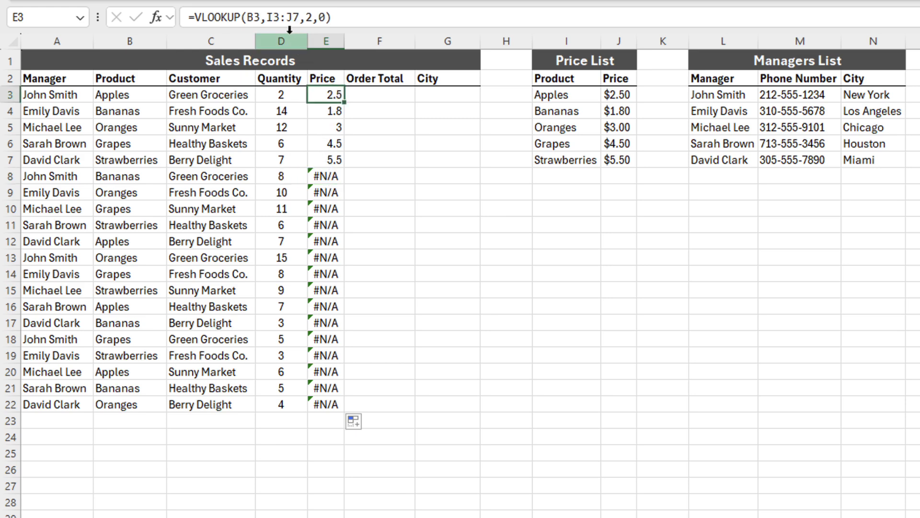
left_click_drag(272, 18, 295, 18)
key("F4")
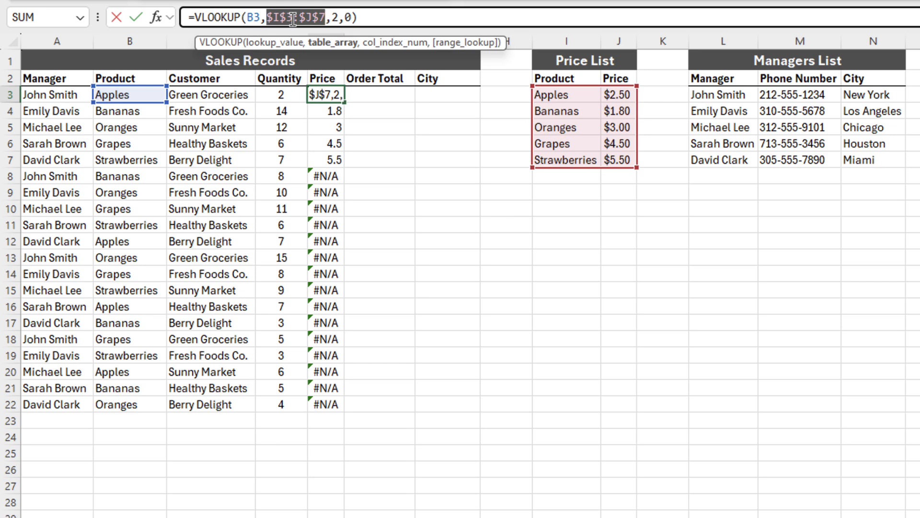
key("ctrl+Return")
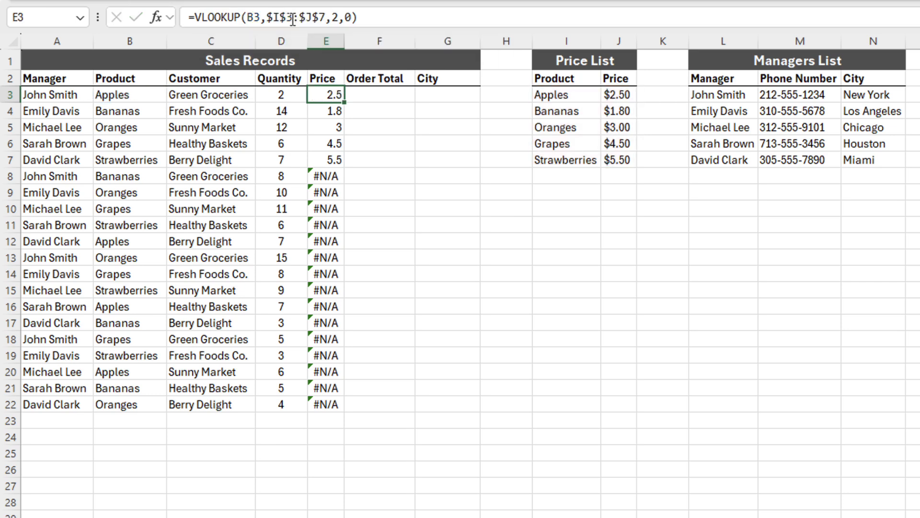
double_click(345, 105)
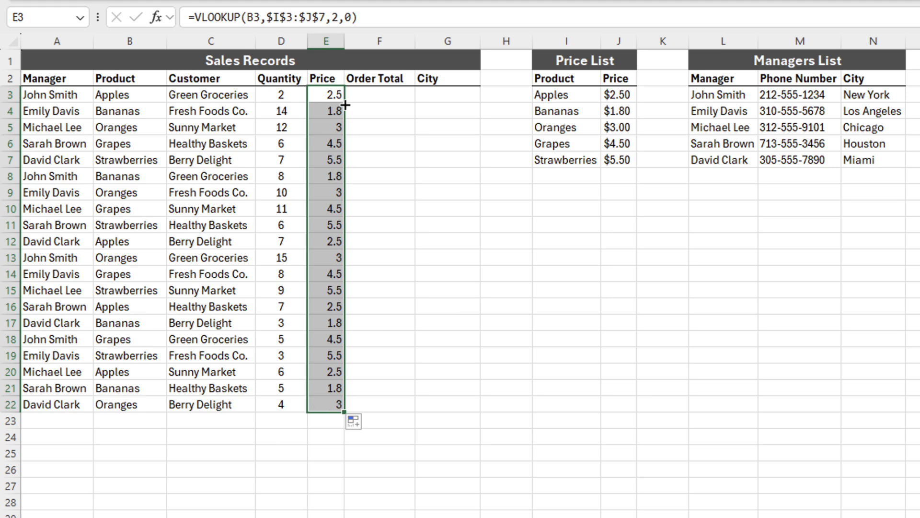
Enter =D3*E3 in F3 to calculate the order total, and fill it down the Order Total column to F22.
left_click(385, 94)
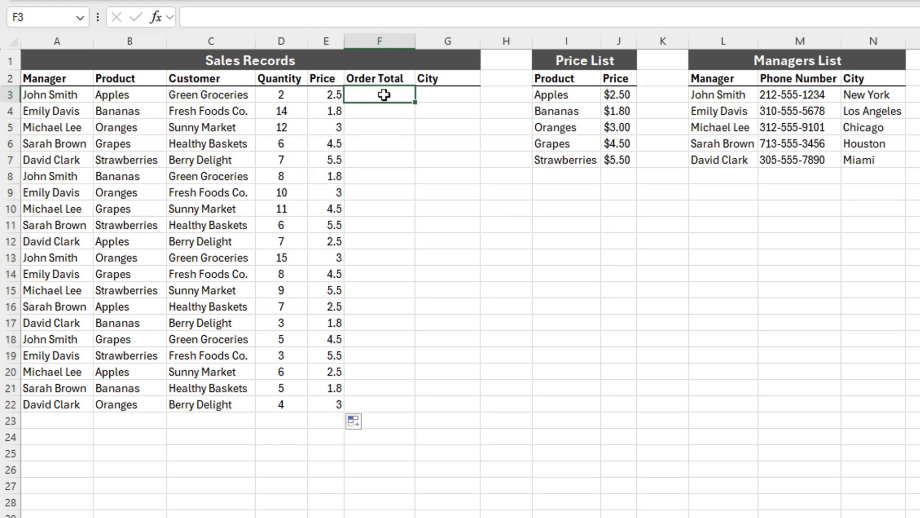
type("=")
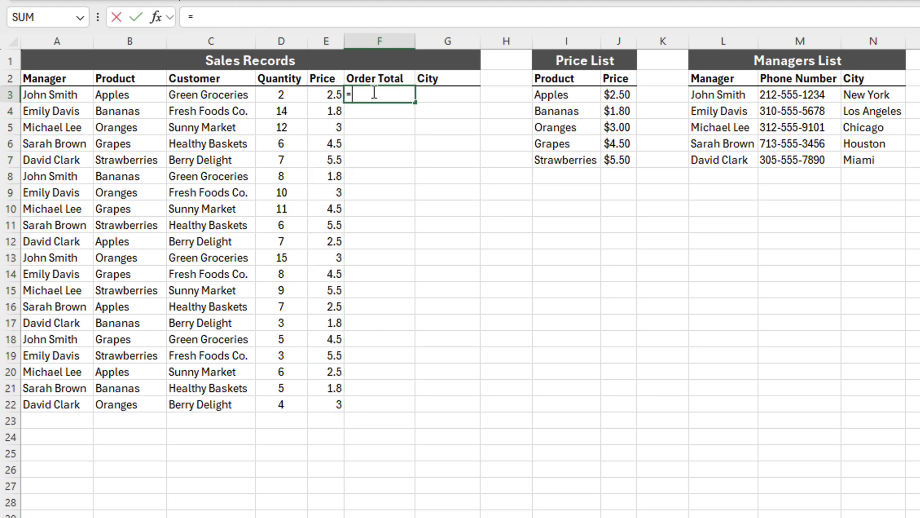
left_click(290, 94)
type("*")
left_click(318, 94)
key("ctrl+Return")
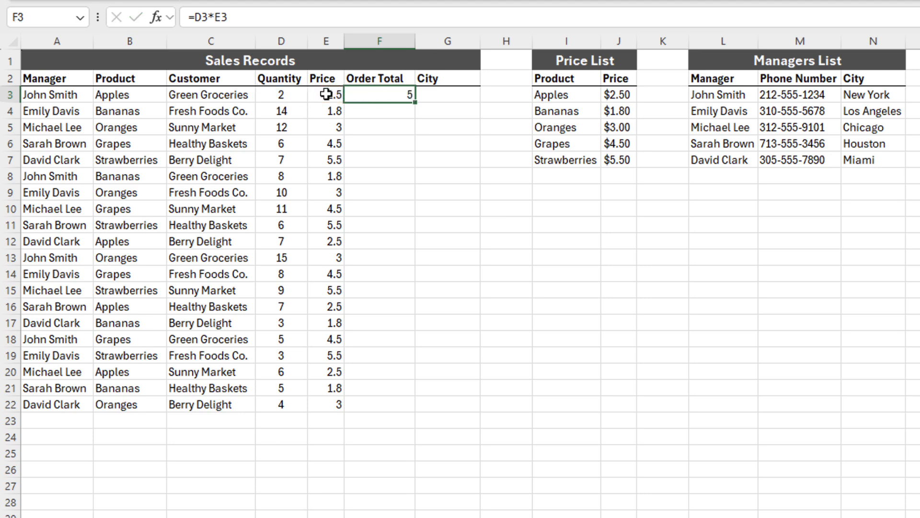
double_click(412, 103)
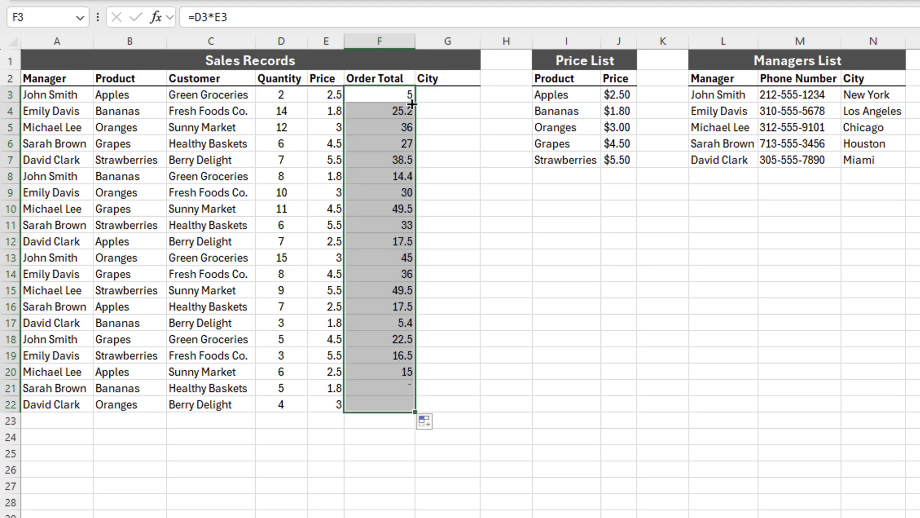
Start a VLOOKUP formula in G3 with lookup value A3 and the Managers List range $L$3:$N$7 as absolute table array.
left_click(450, 94)
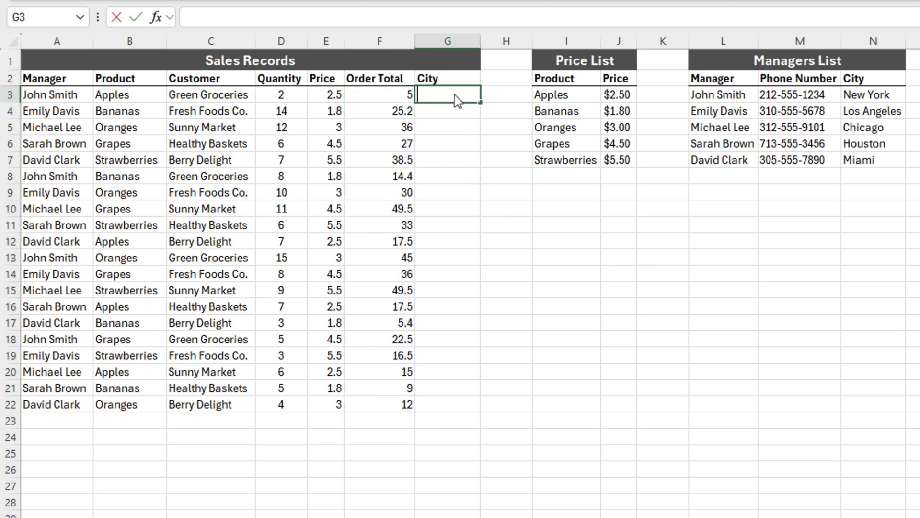
type("=vl")
key("Tab")
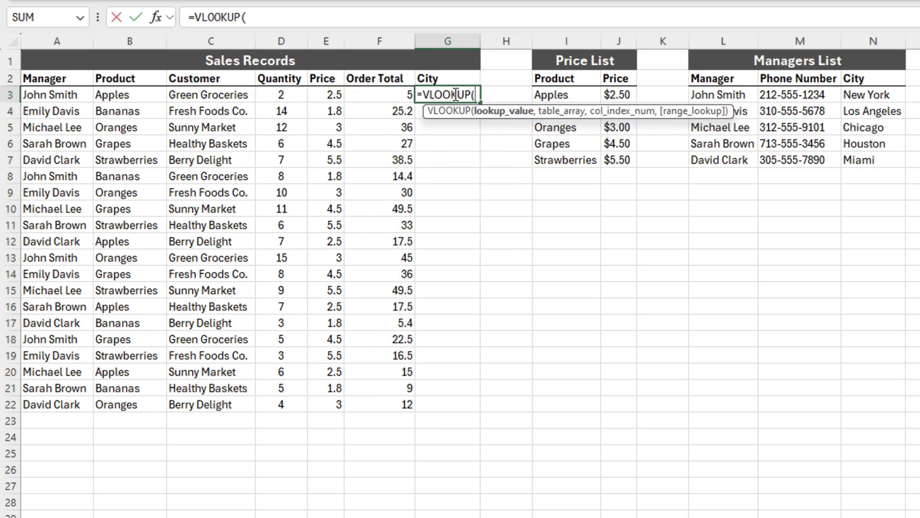
left_click(70, 96)
type(",")
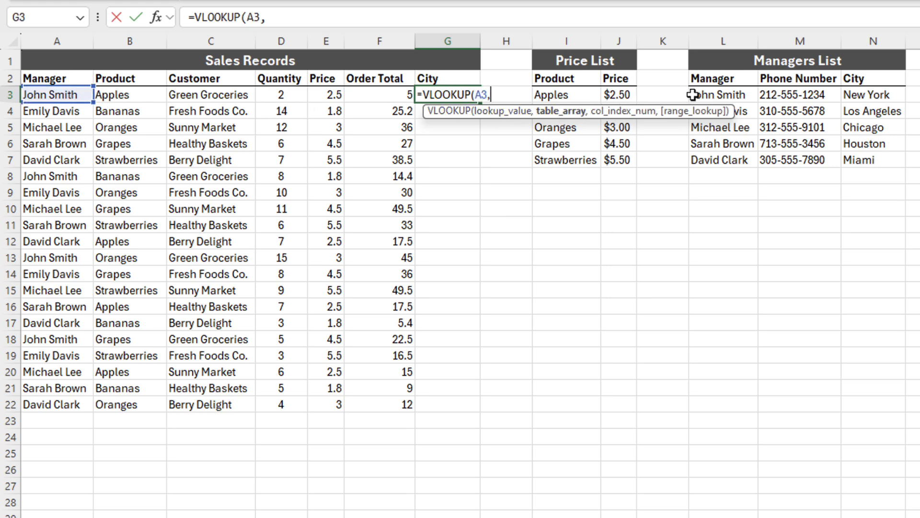
left_click(718, 98)
left_click_drag(717, 101, 217, 246)
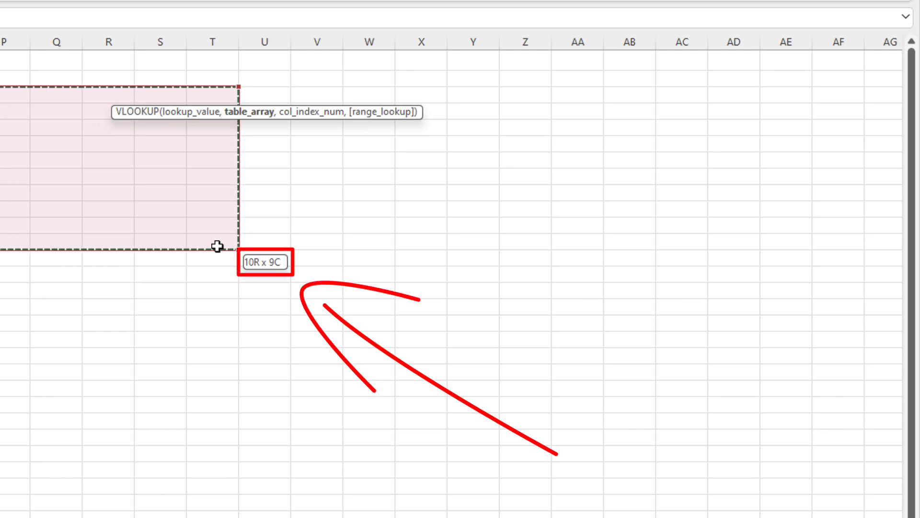
left_click_drag(217, 247, 222, 161)
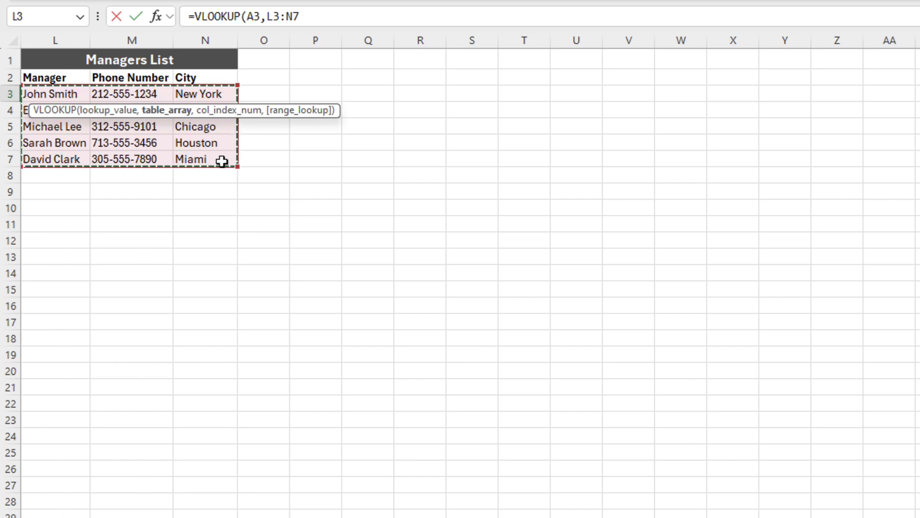
key("F4")
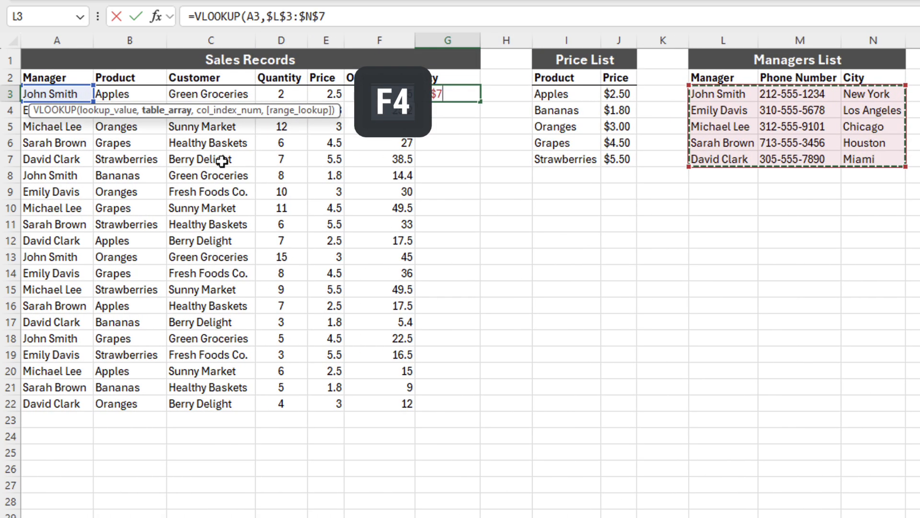
Complete G3's VLOOKUP with column index 3 and exact match 0, and fill it down the City column to G22.
type(",")
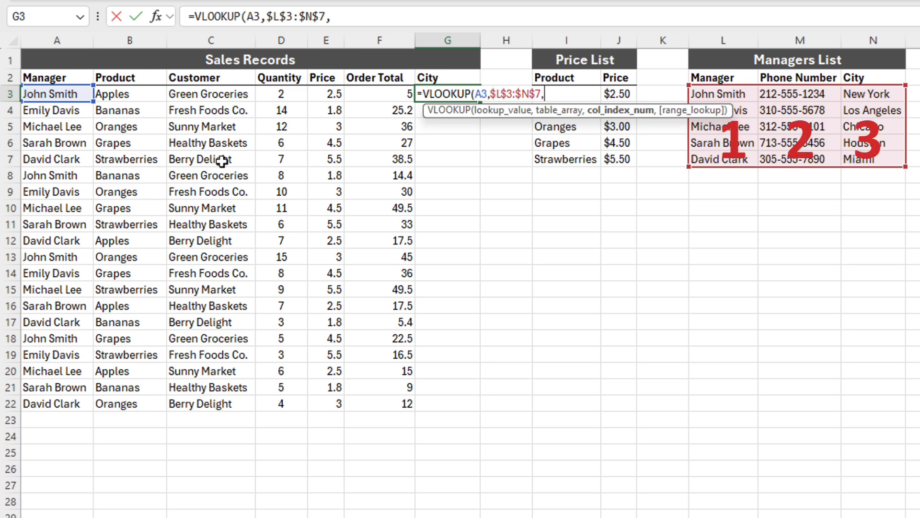
type("3,")
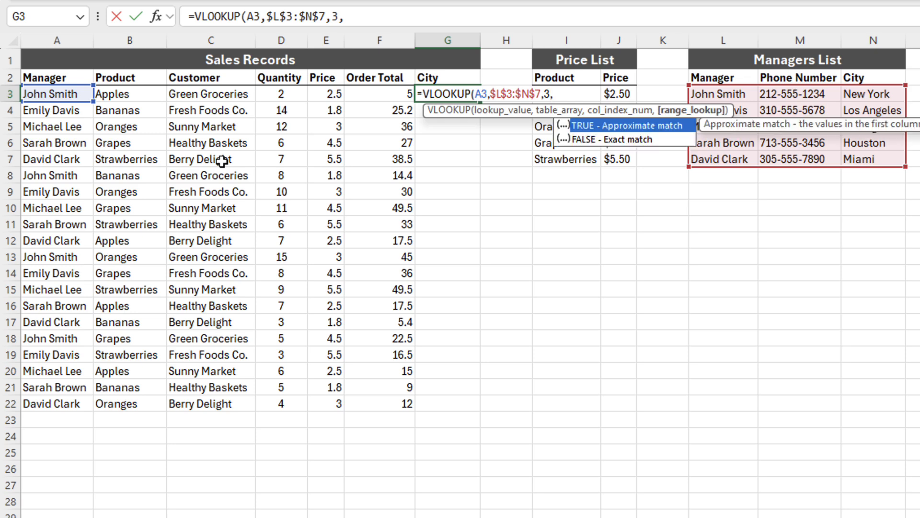
type("0)")
key("ctrl+Return")
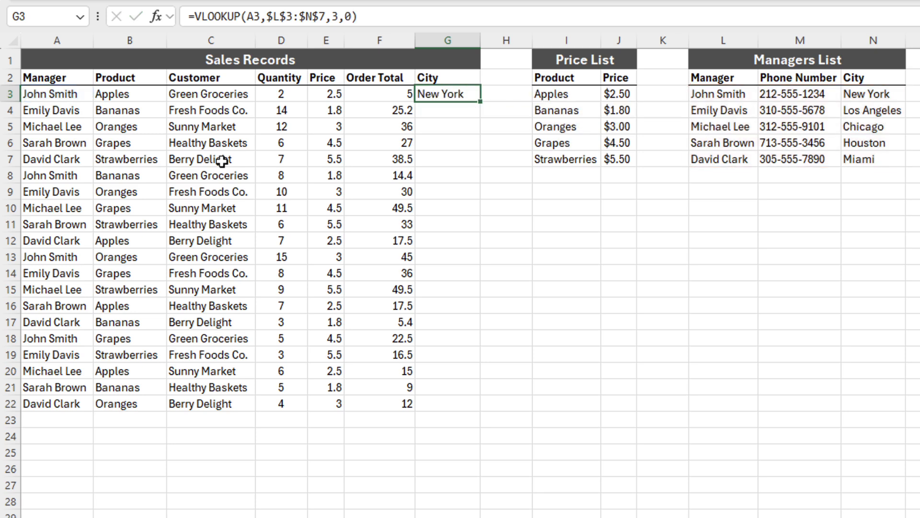
double_click(480, 104)
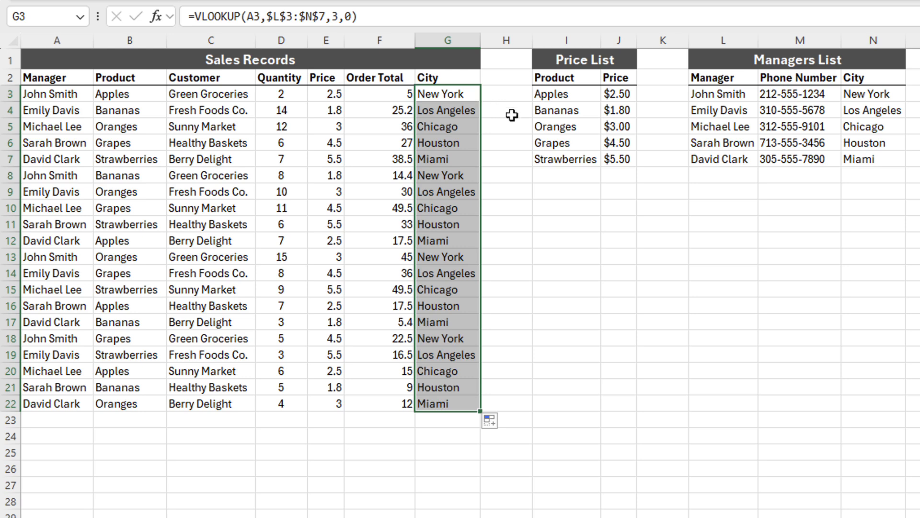
left_click(554, 177)
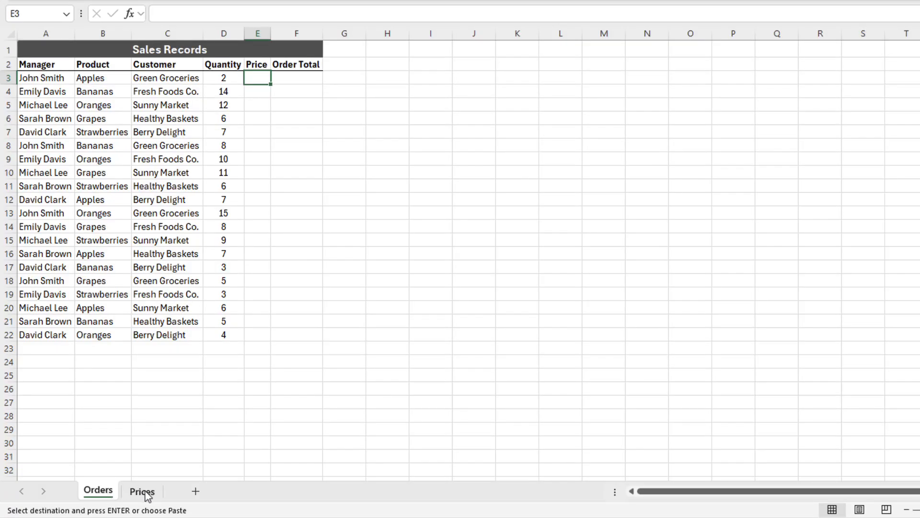
Enter =VLOOKUP(B3,Prices!$A$3:$B$7,2,0) in E3 of the Orders sheet to fetch the price from the Prices sheet.
left_click(144, 492)
left_click(100, 491)
type("=vl")
key("Tab")
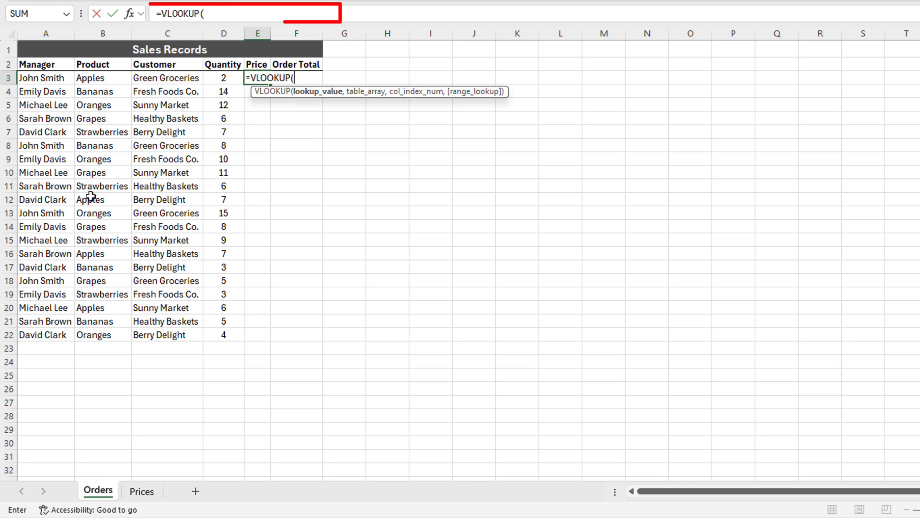
left_click(105, 78)
type(",")
left_click(143, 491)
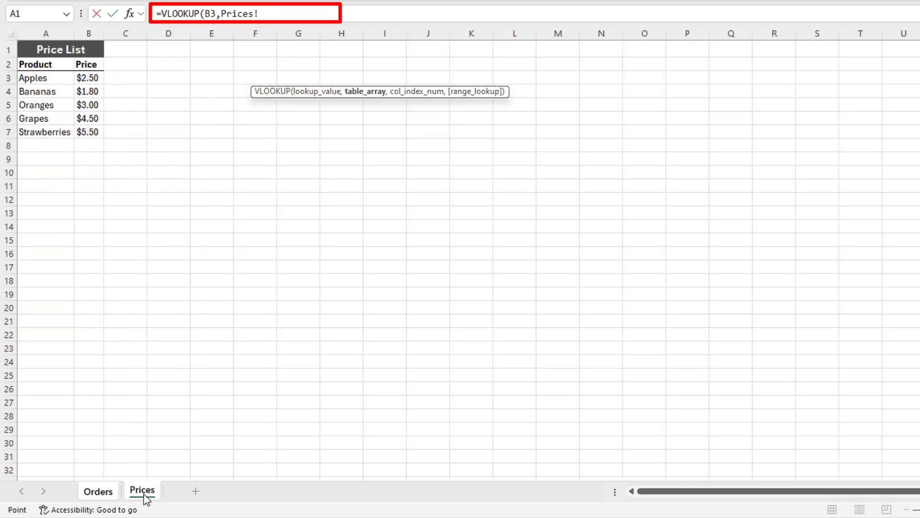
left_click_drag(36, 78, 91, 134)
key("F4")
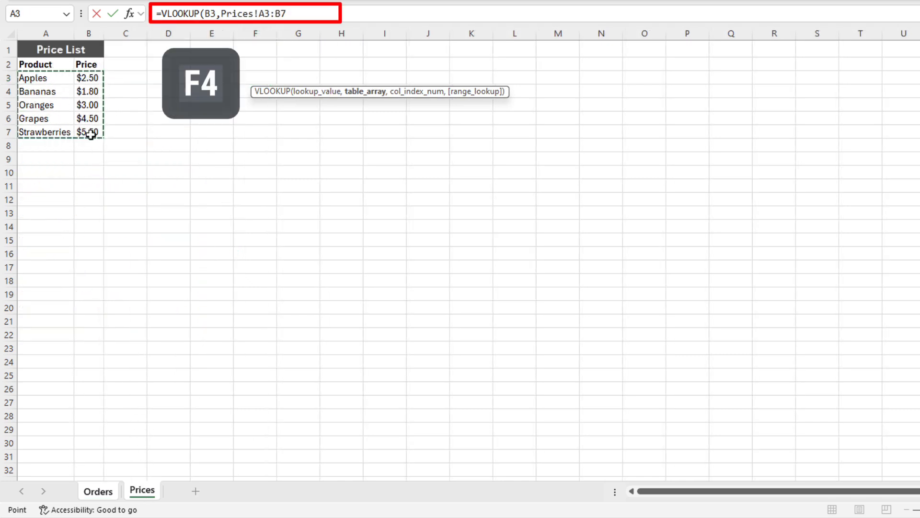
type(",2,0)")
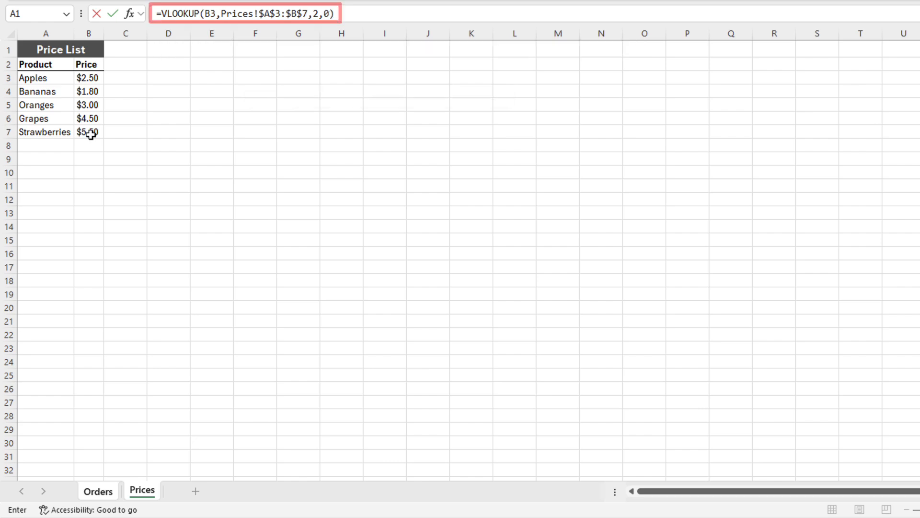
key("Return")
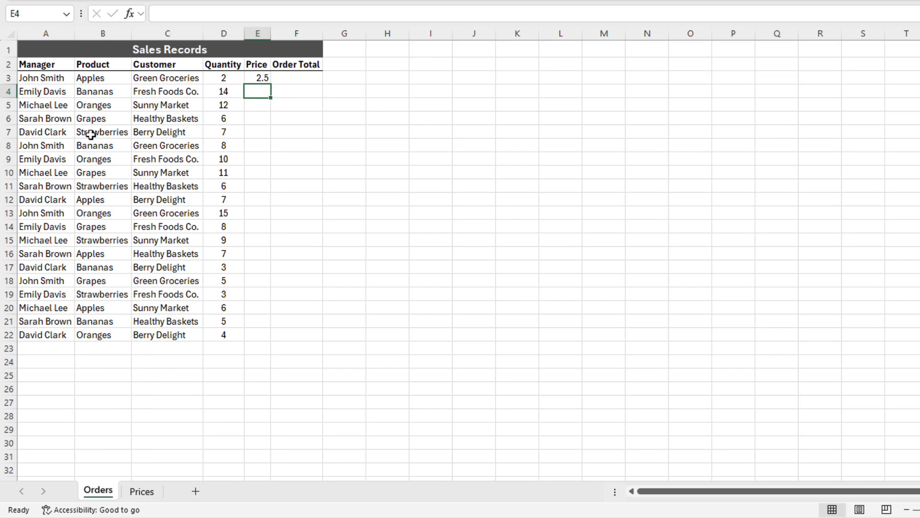
Fill the cross-sheet VLOOKUP formula from E3 down the Price column of the Orders sheet.
left_click(250, 79)
double_click(270, 85)
left_click(289, 80)
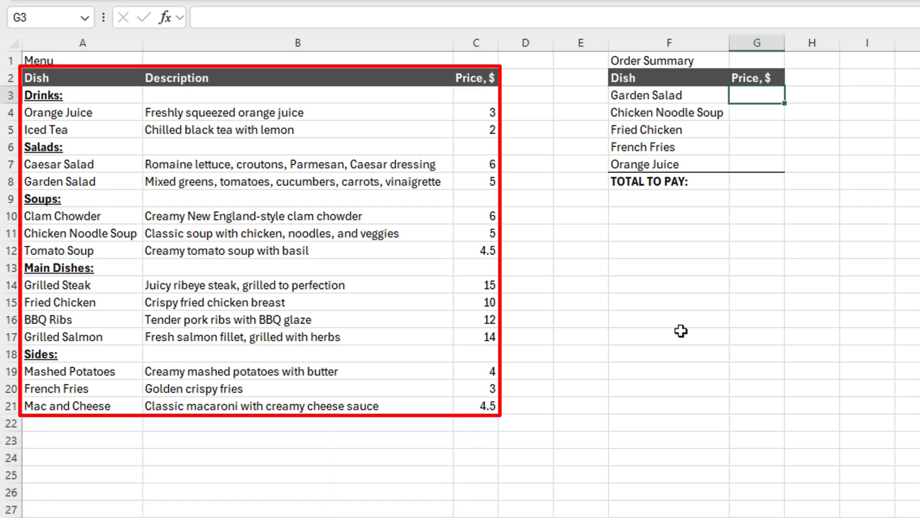
Enter =VLOOKUP(F3,A3:C21,3,0) in G3 of the Order Summary to fetch the Garden Salad price from the menu.
type("=vlo")
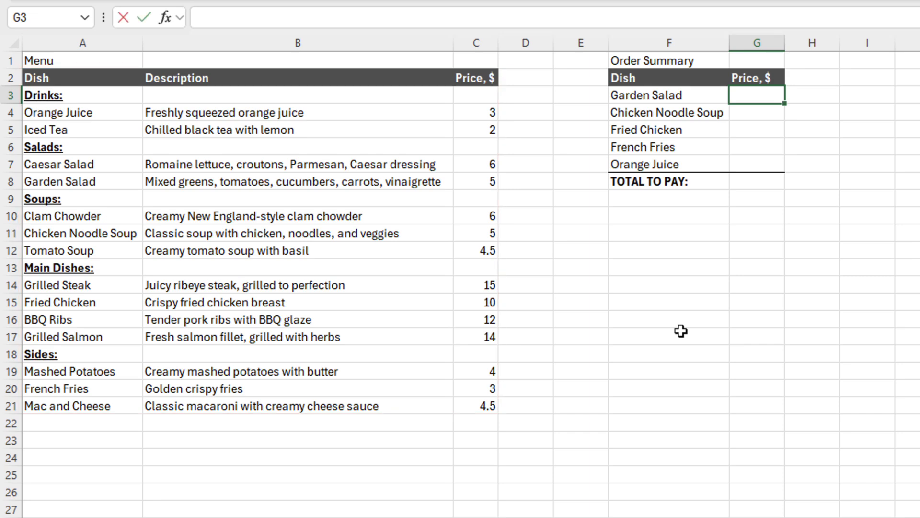
key("Tab")
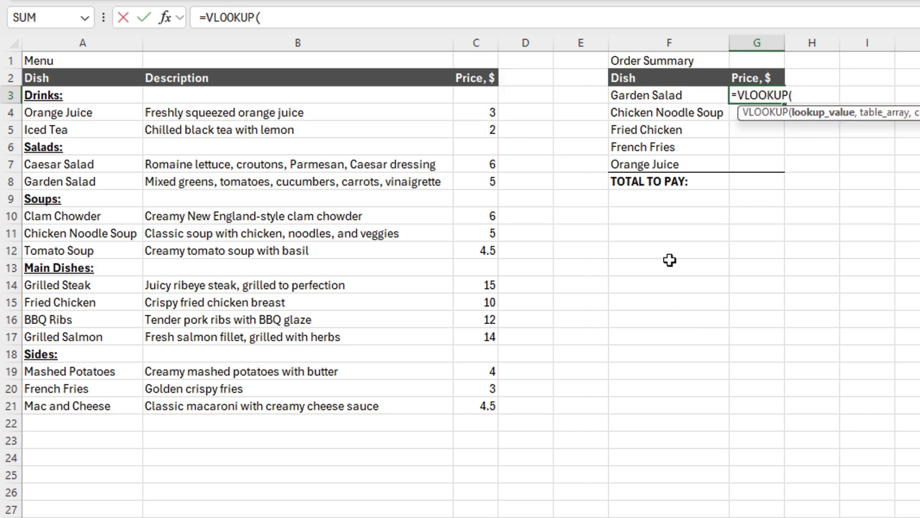
left_click(672, 98)
type(",")
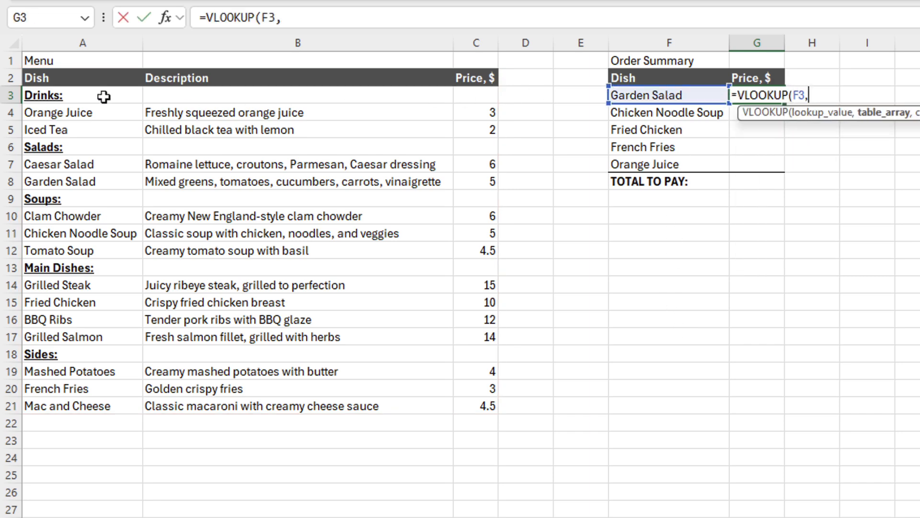
left_click_drag(102, 96, 473, 403)
type(",3,0)")
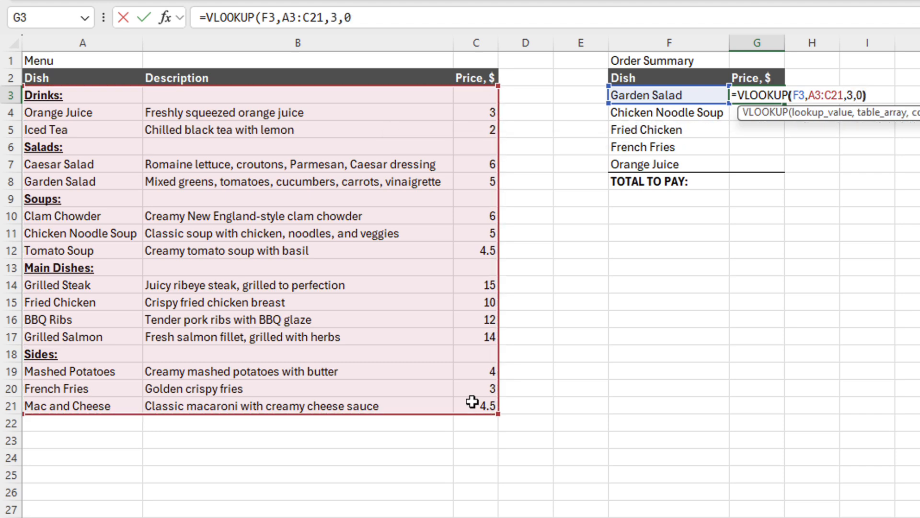
key("ctrl+Return")
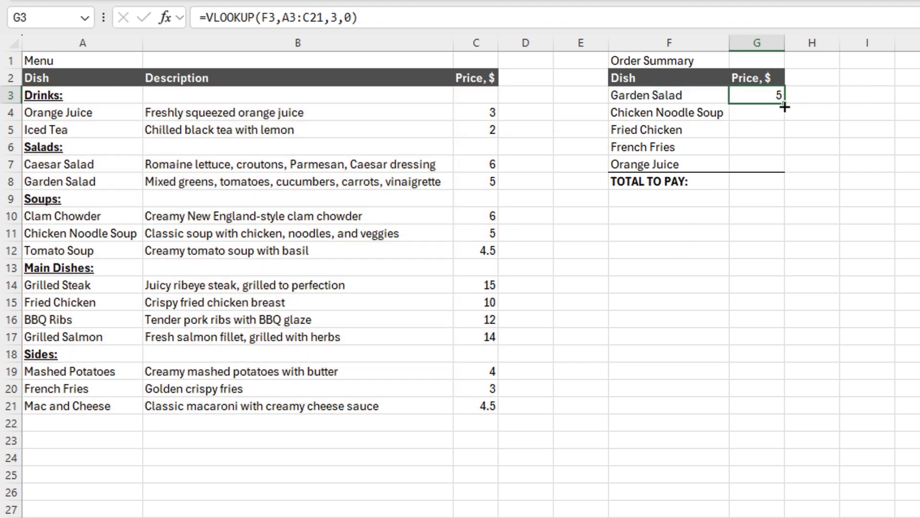
Fill the VLOOKUP formula from G3 down the Order Summary's Price column to G7.
left_click_drag(784, 102, 783, 171)
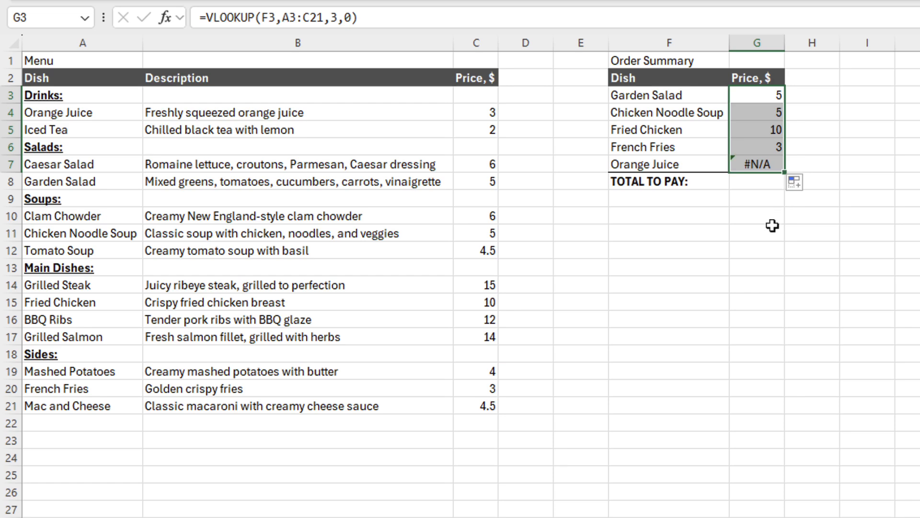
left_click(763, 163)
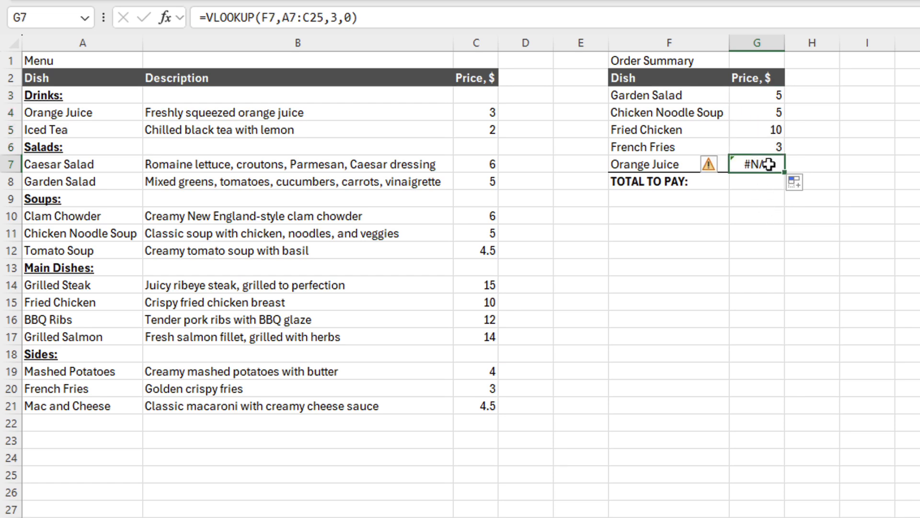
Examine the table range referenced by each VLOOKUP formula in the Order Summary, from G3 down to G7.
double_click(767, 94)
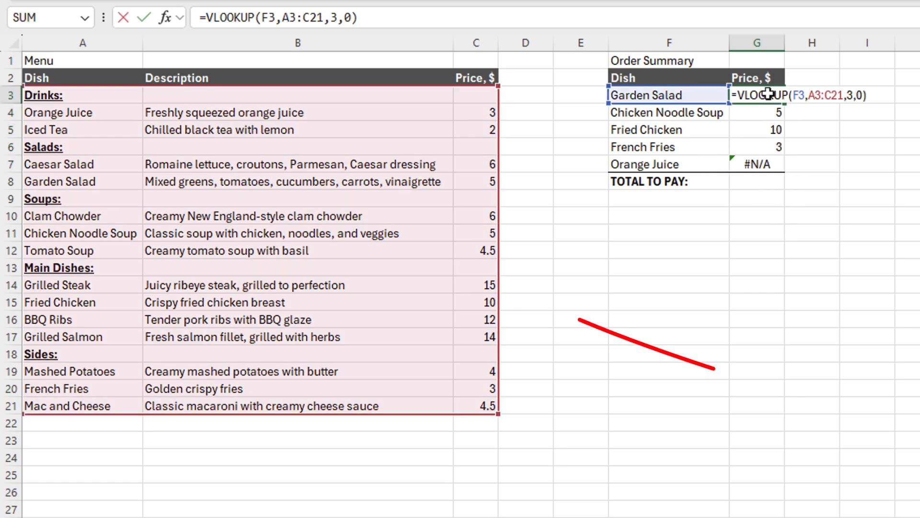
key("Escape")
left_click(768, 113)
double_click(767, 112)
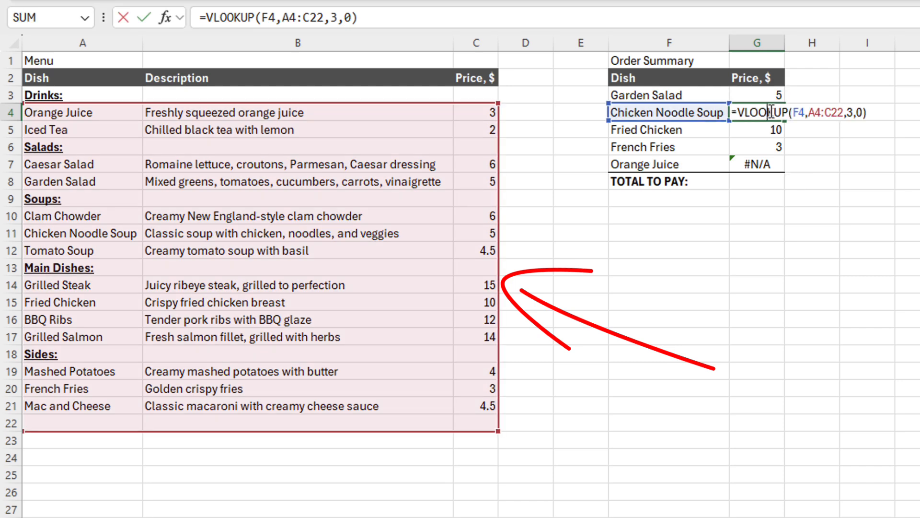
key("Escape")
left_click(762, 126)
double_click(762, 127)
key("Escape")
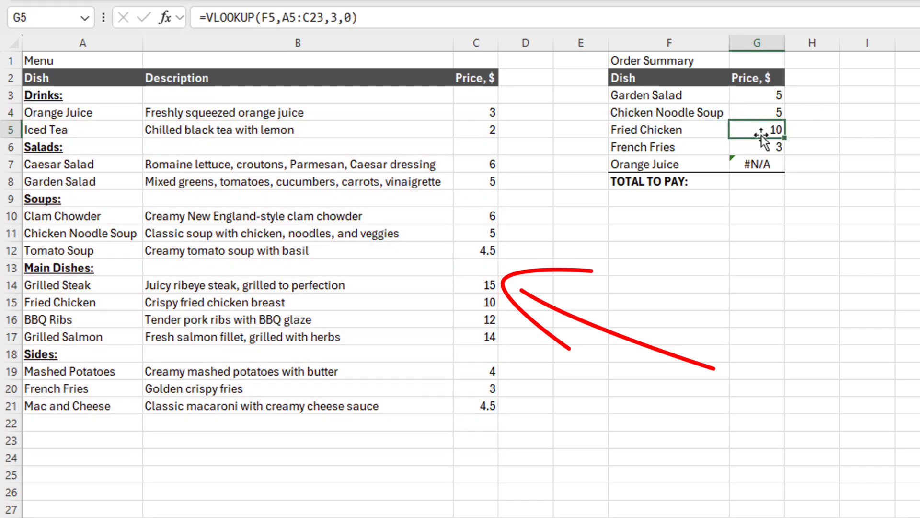
double_click(761, 146)
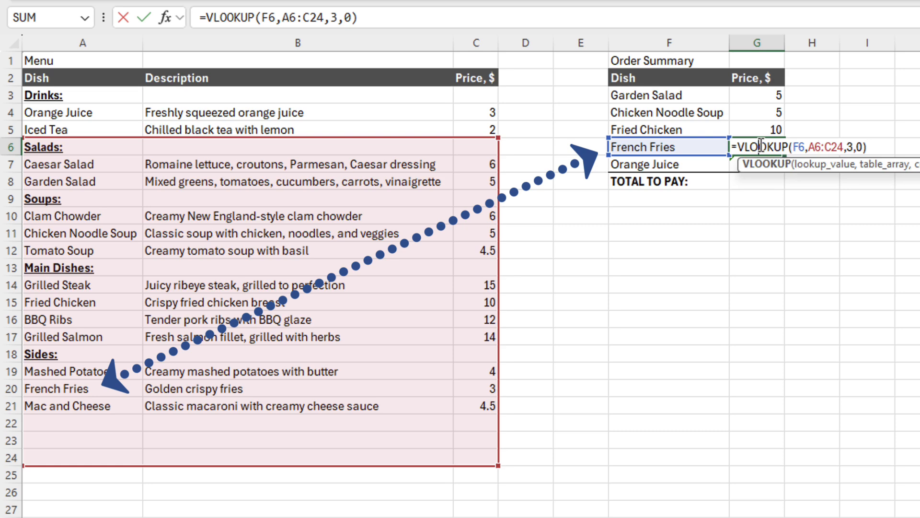
key("Escape")
double_click(752, 163)
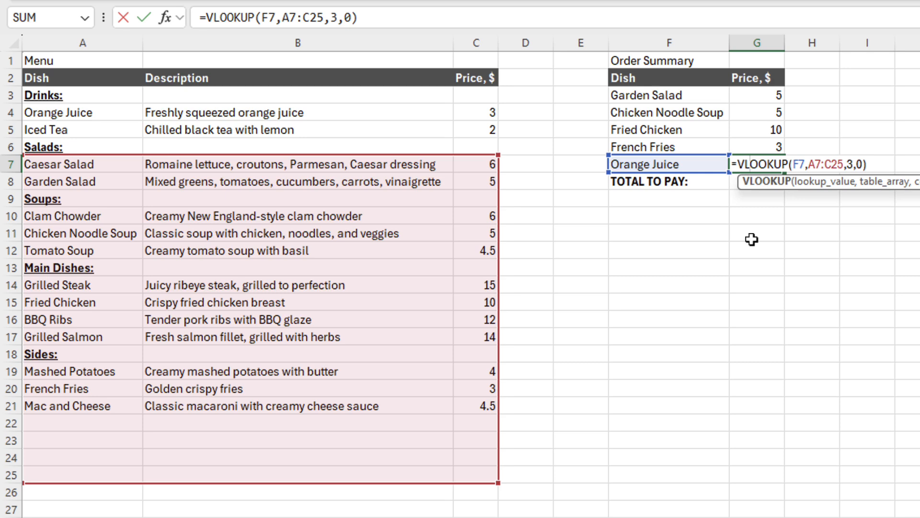
key("ctrl+Return")
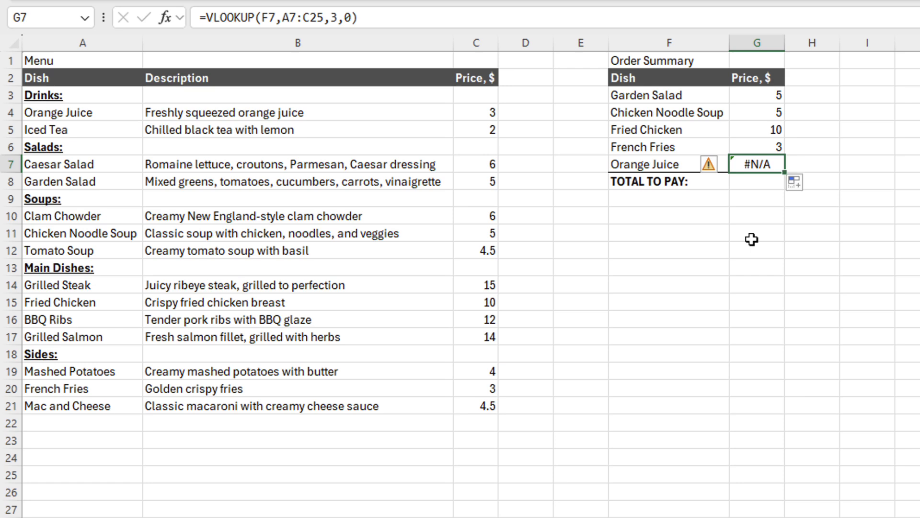
Make G3's lookup range absolute as $A$3:$C$21 and fill the formula down to G7.
left_click(769, 95)
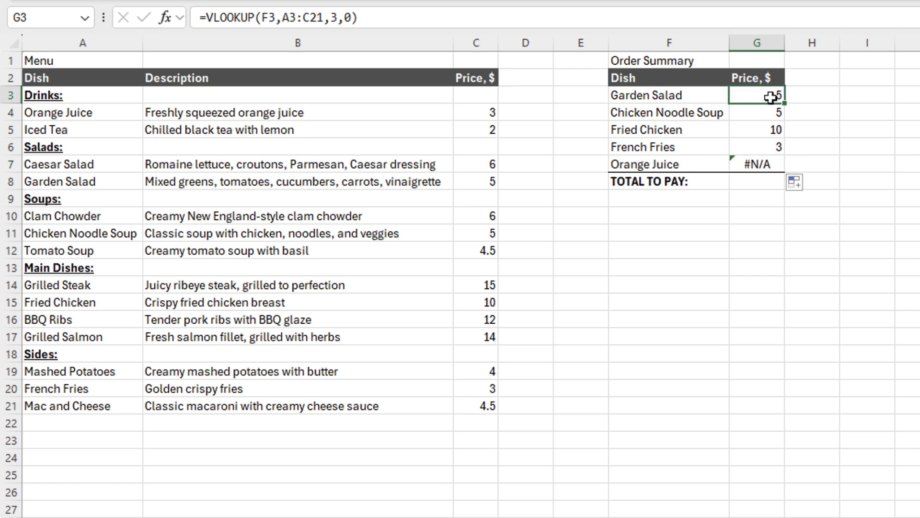
double_click(769, 96)
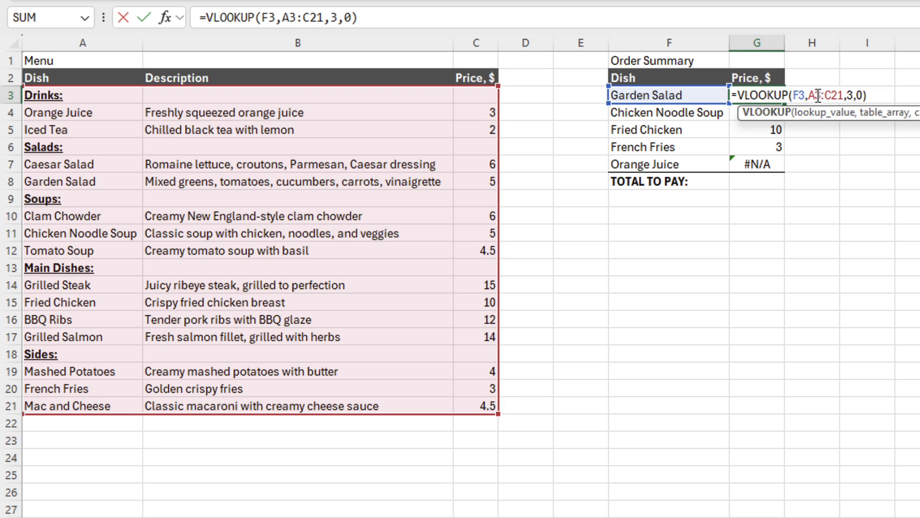
left_click_drag(825, 91, 832, 91)
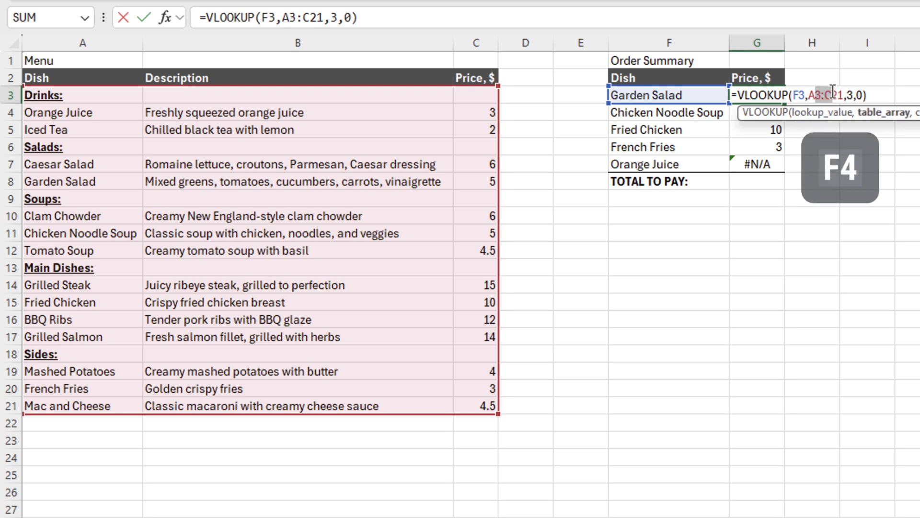
key("F4")
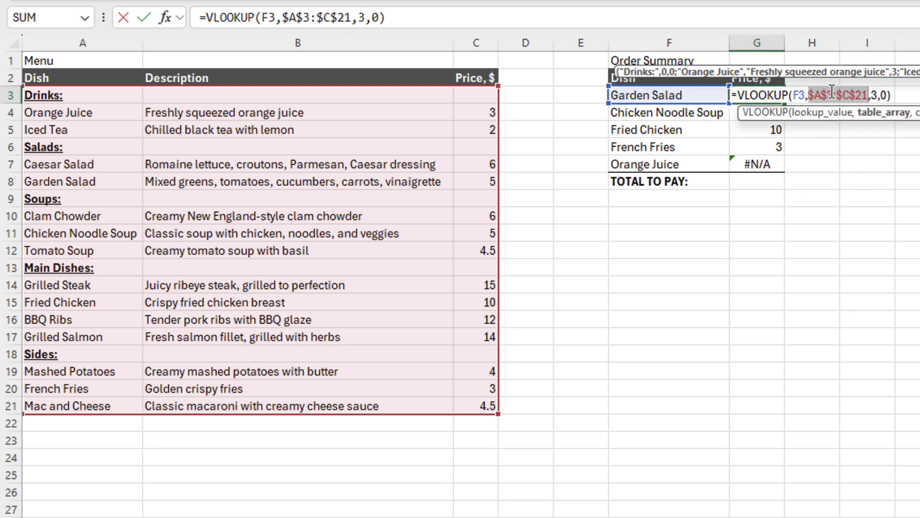
key("ctrl+Return")
left_click_drag(782, 105, 769, 166)
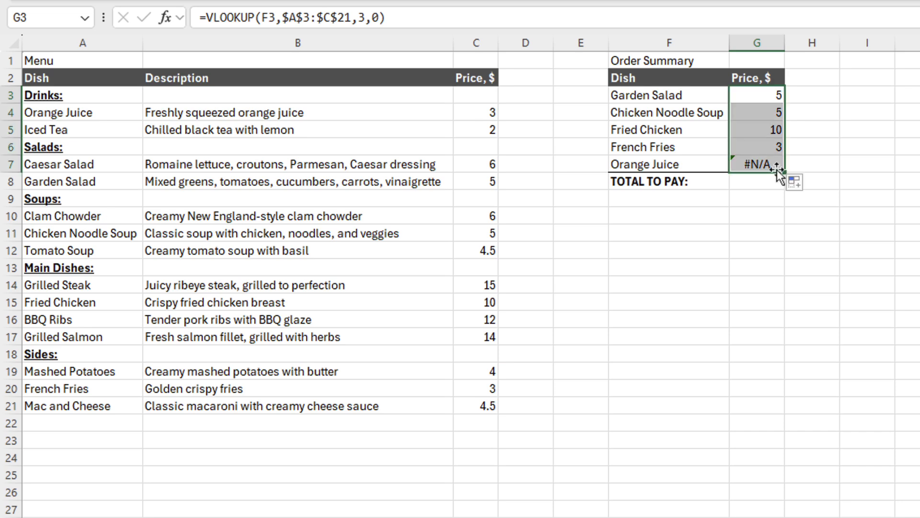
left_click(770, 186)
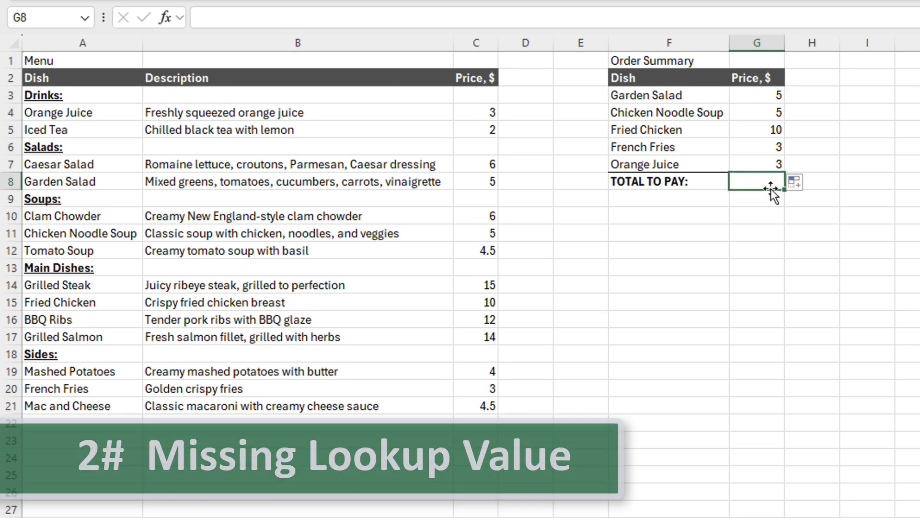
Change the Orange Juice entry in A4 of the menu to Apple Juice.
left_click(46, 112)
double_click(47, 111)
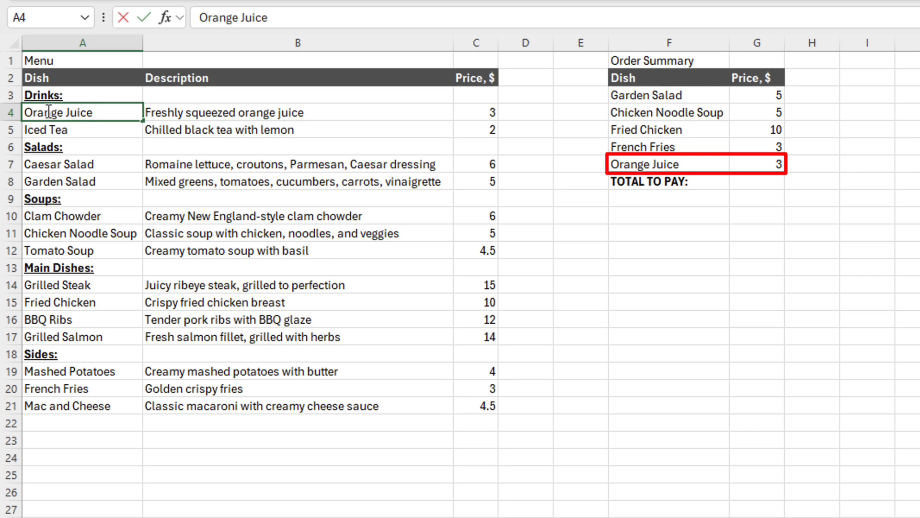
double_click(46, 111)
type("Apple")
key("Return")
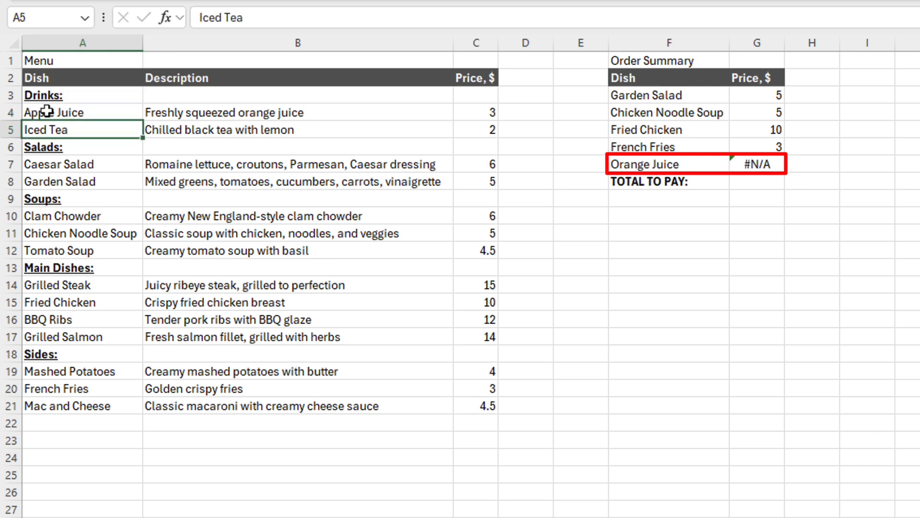
Misspell the soup in A11 of the menu as Chicken Nodle Soup.
left_click(93, 232)
double_click(90, 232)
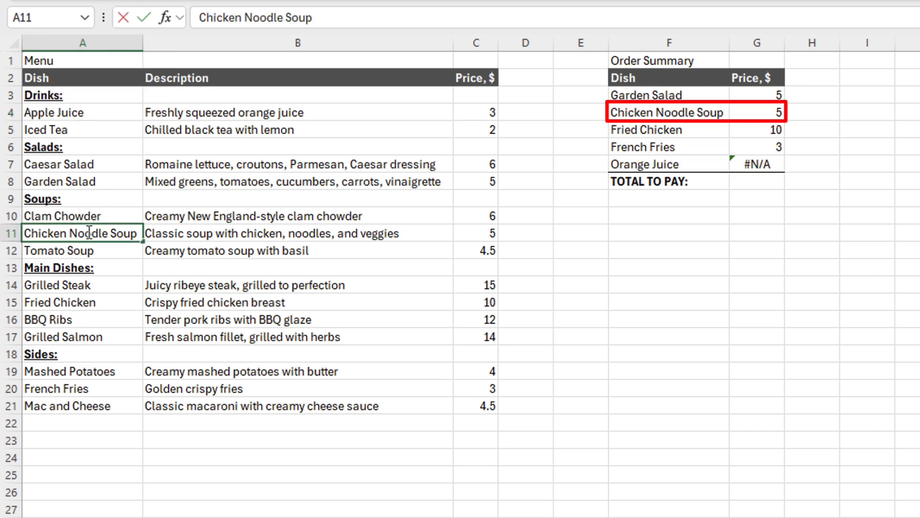
key("BackSpace")
key("Return")
key("Up")
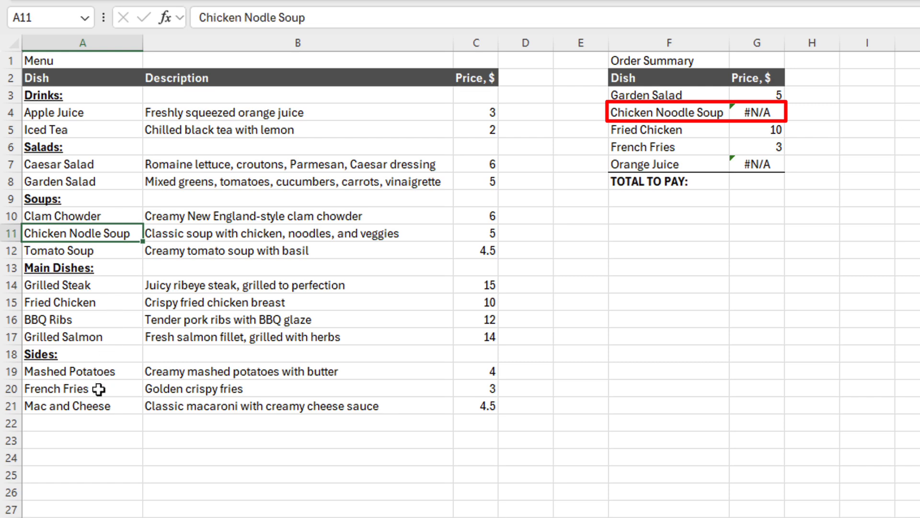
Add a trailing space to the French Fries entry in A20 of the menu.
left_click(98, 390)
double_click(98, 390)
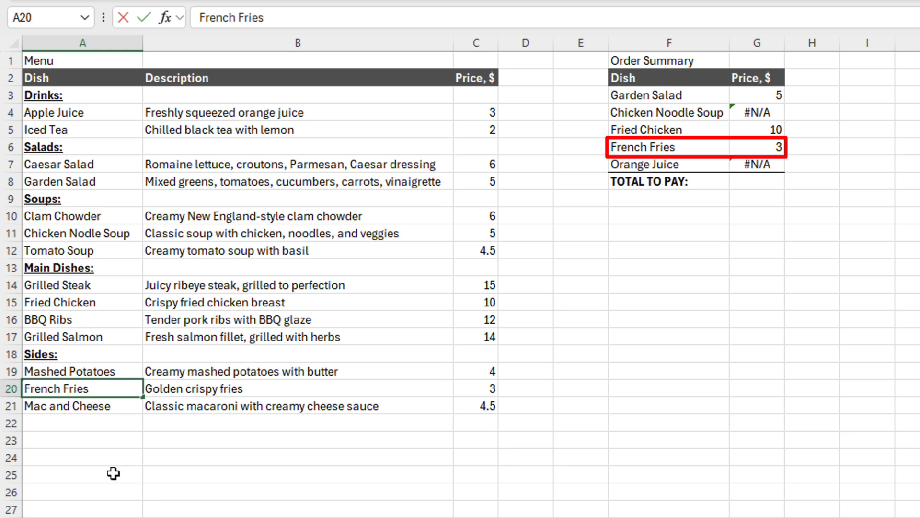
key("Return")
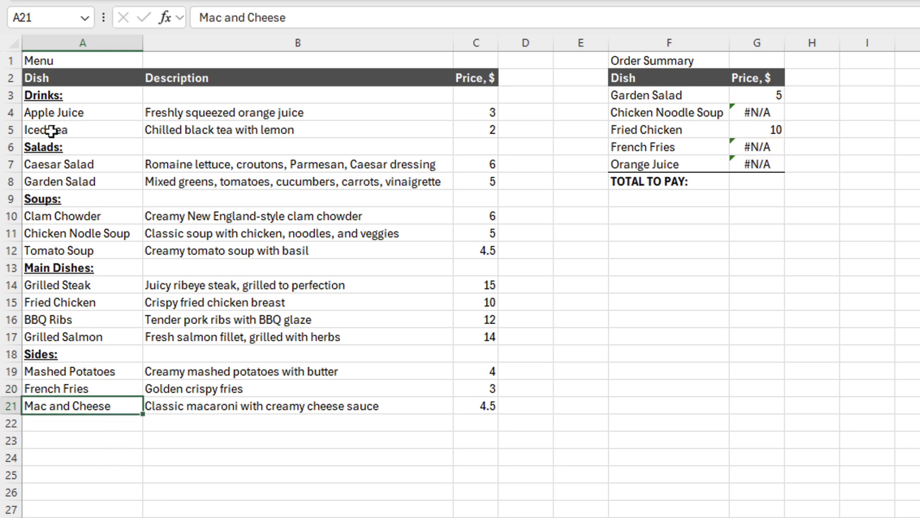
Restore the dish name in A4 of the menu to Orange Juice.
left_click(45, 115)
type("O Juicerange")
key("Return")
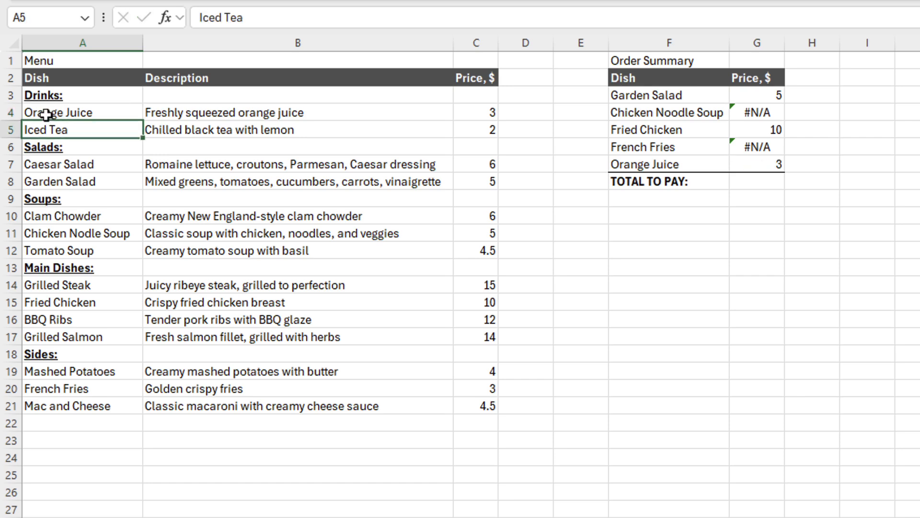
Correct the soup's spelling in A11 of the menu to Chicken Noodle Soup.
key("Down")
key("Down")
key("Down")
key("Down")
key("Down")
key("Down")
left_click(262, 17)
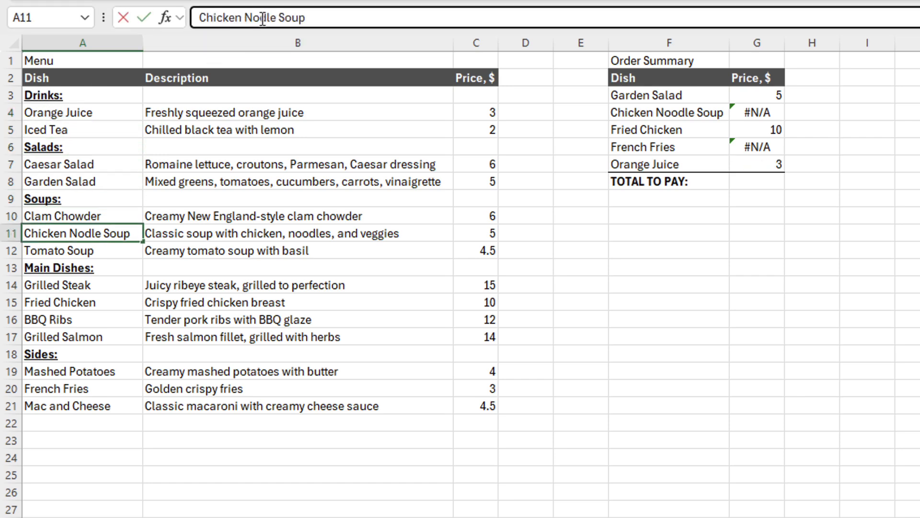
type("o")
key("Return")
Remove the trailing space from the French Fries entry in A20 of the menu.
key("Down")
key("Down")
key("Down")
key("Down")
key("Down")
key("Down")
key("Down")
key("Down")
left_click(277, 18)
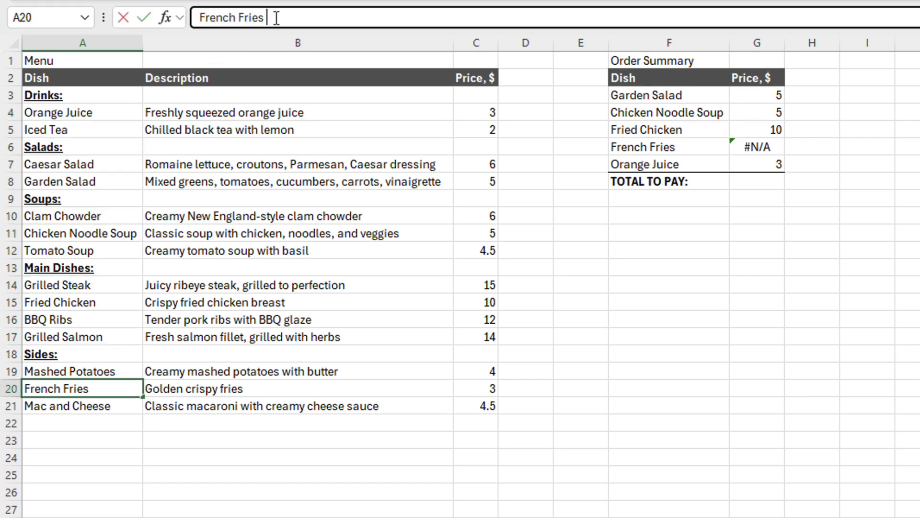
key("Return")
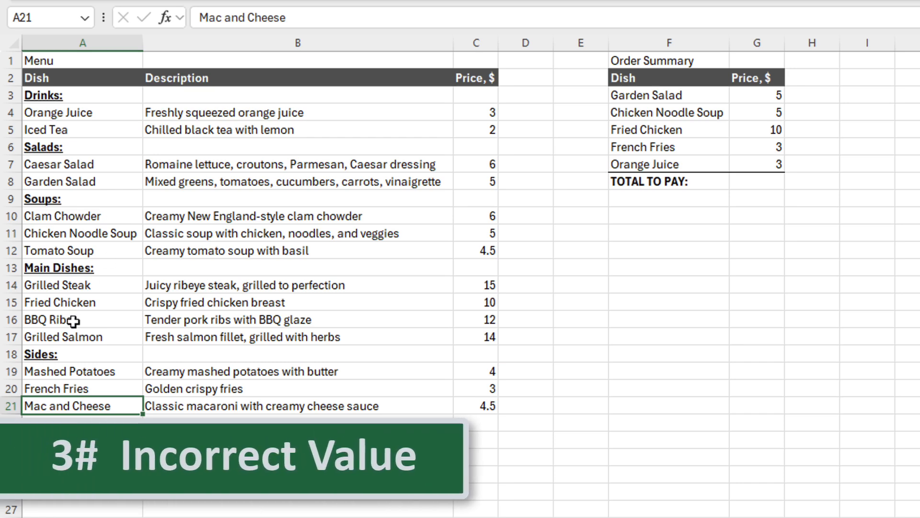
Copy French Fries from A20 over BBQ Ribs in A16 to create a duplicate dish name in the menu.
left_click(85, 388)
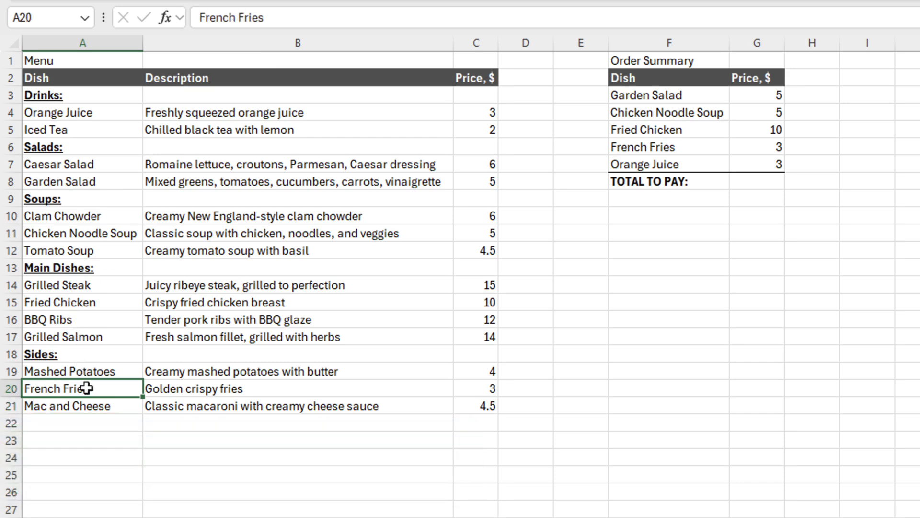
key("ctrl+c")
left_click(65, 319)
key("Return")
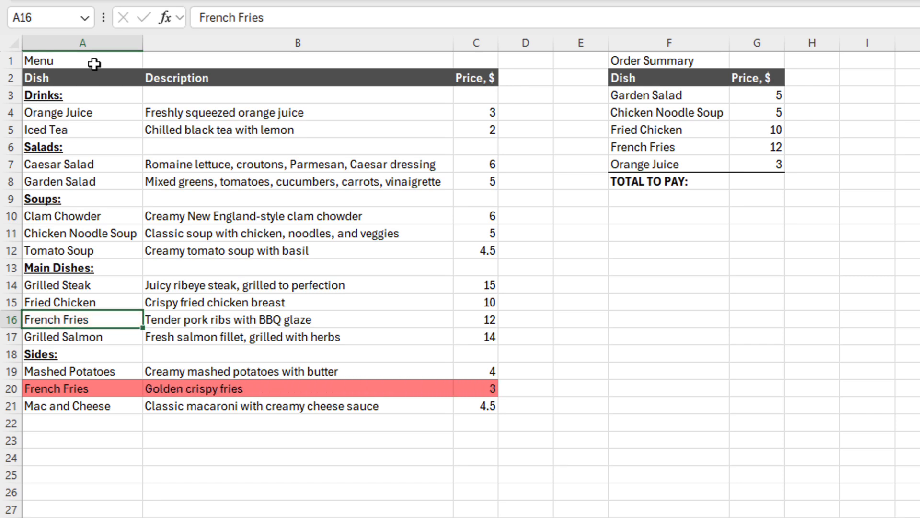
left_click(769, 182)
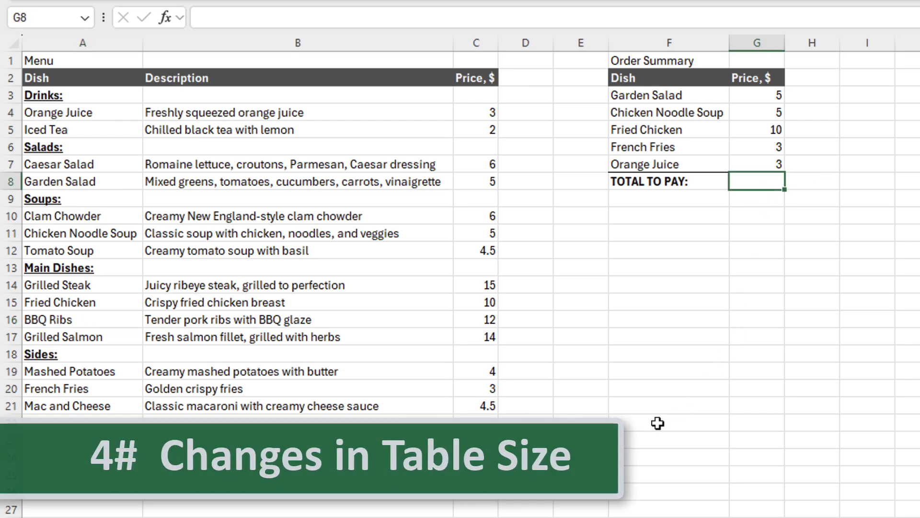
Replace French Fries with Coleslaw in F6 of the Order Summary.
left_click(679, 147)
type("Coleslaw")
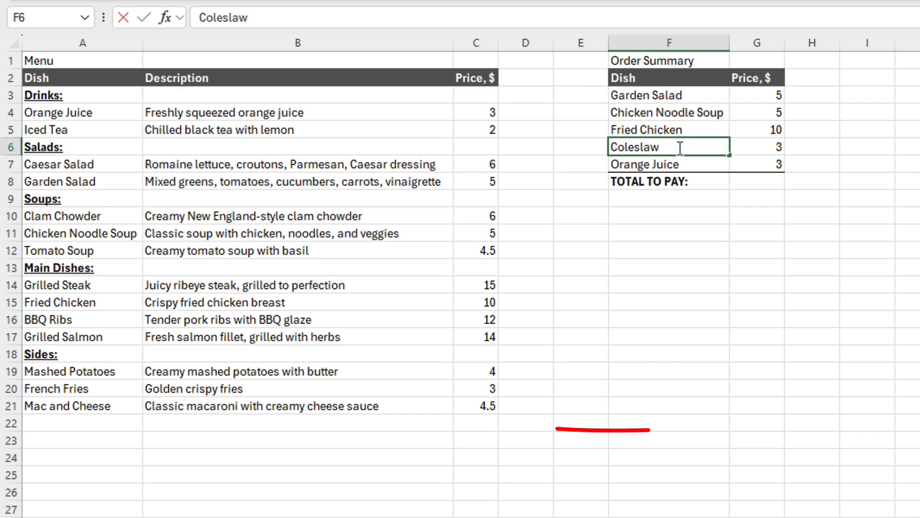
key("ctrl+Return")
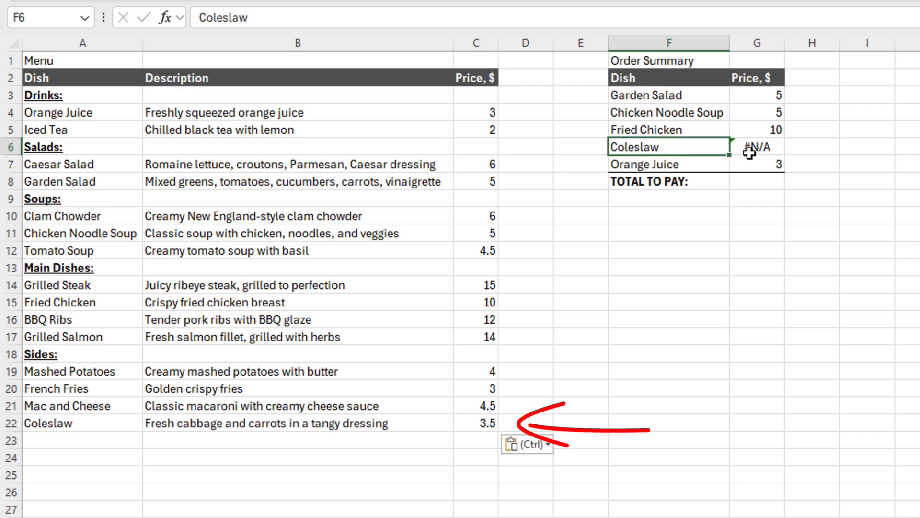
Extend the lookup range of Coleslaw's price formula in G6 to include menu row 22.
left_click(767, 149)
double_click(773, 147)
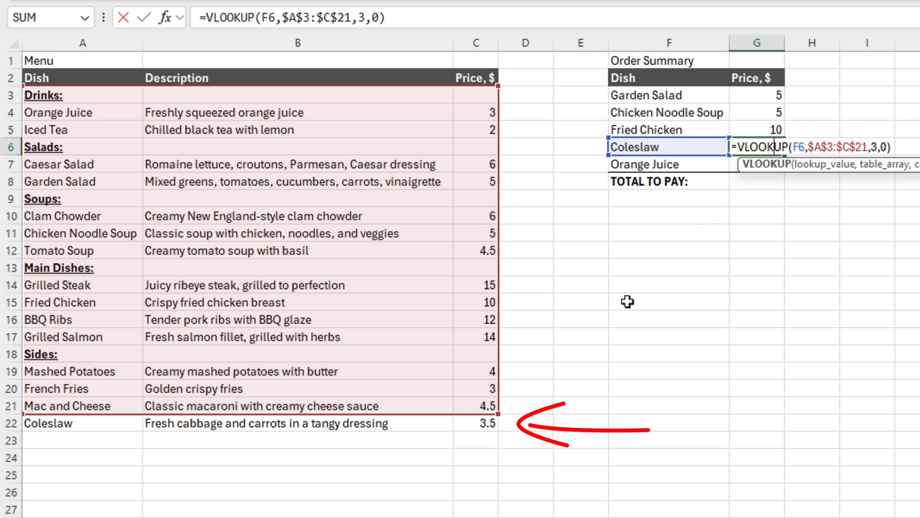
left_click_drag(498, 413, 496, 431)
key("Return")
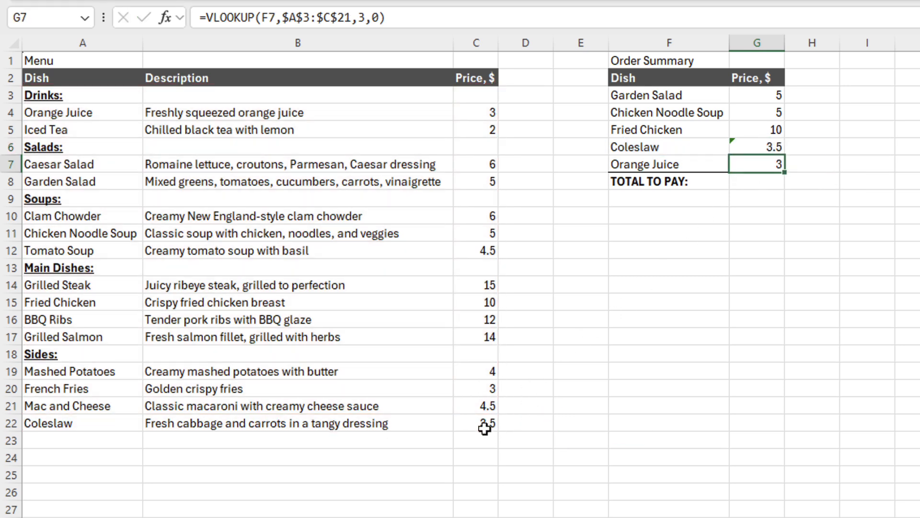
Insert a blank column before the menu's Description column and inspect the Garden Salad price formula in H3.
left_click(310, 37)
right_click(310, 38)
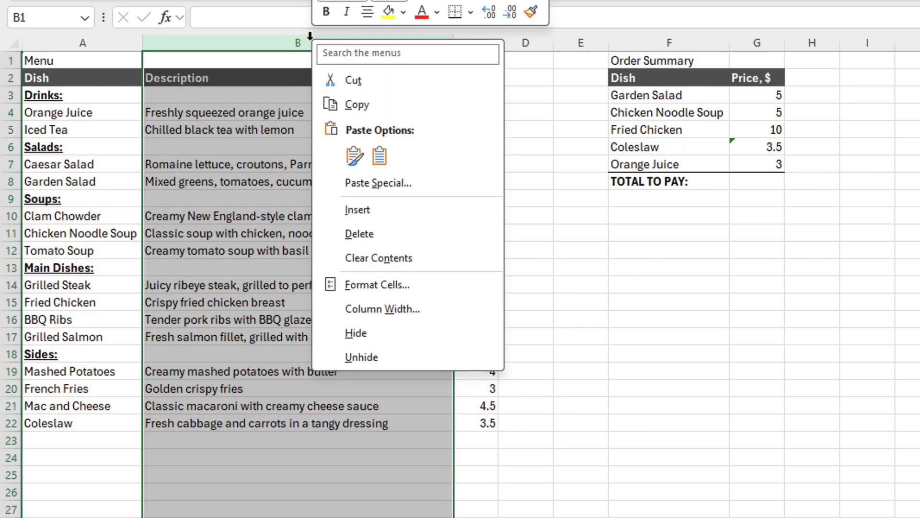
left_click(364, 210)
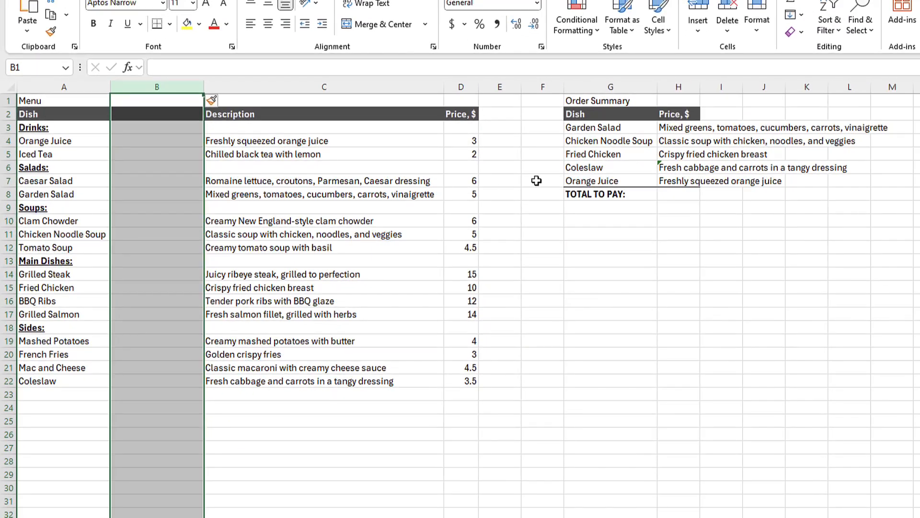
left_click(663, 127)
double_click(663, 127)
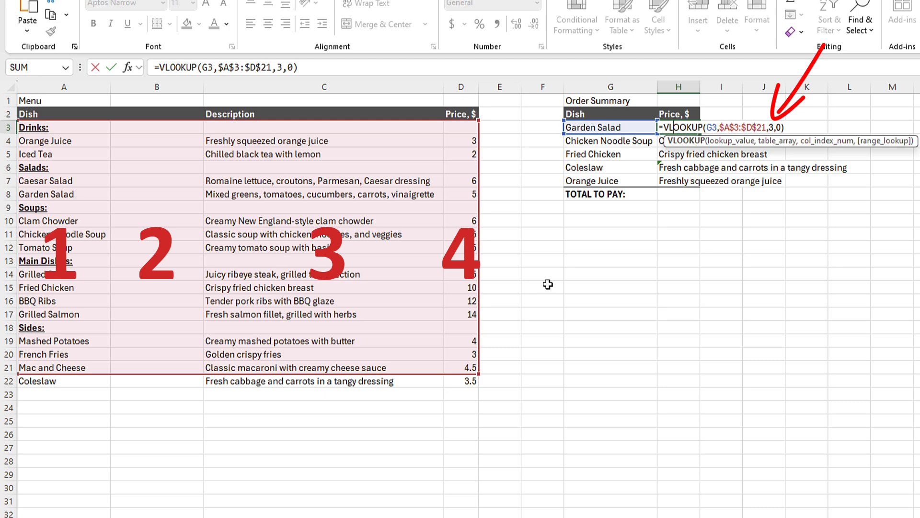
Delete the blank column B between the menu's Dish and Description columns.
right_click(174, 85)
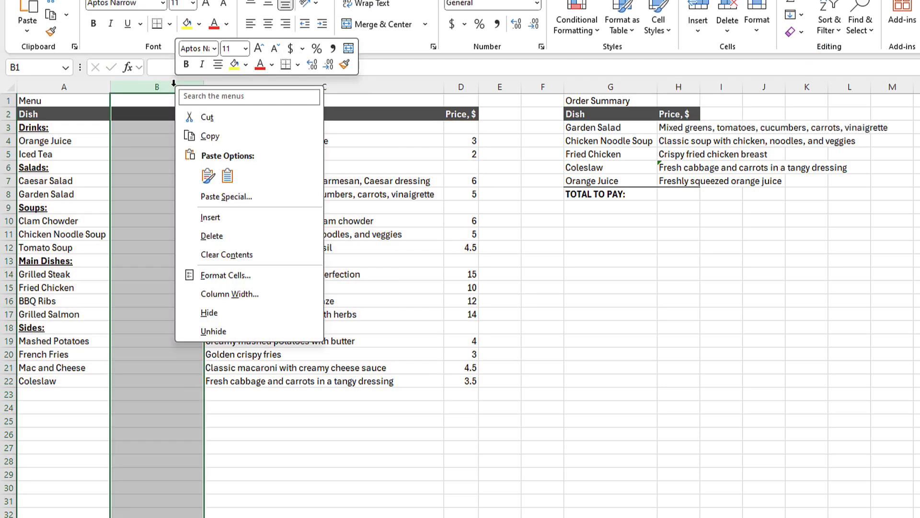
left_click(211, 235)
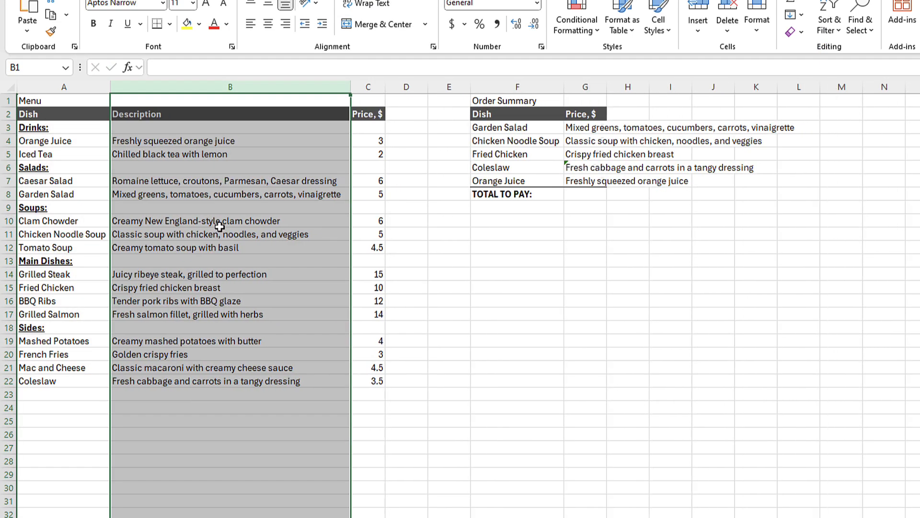
left_click(588, 195)
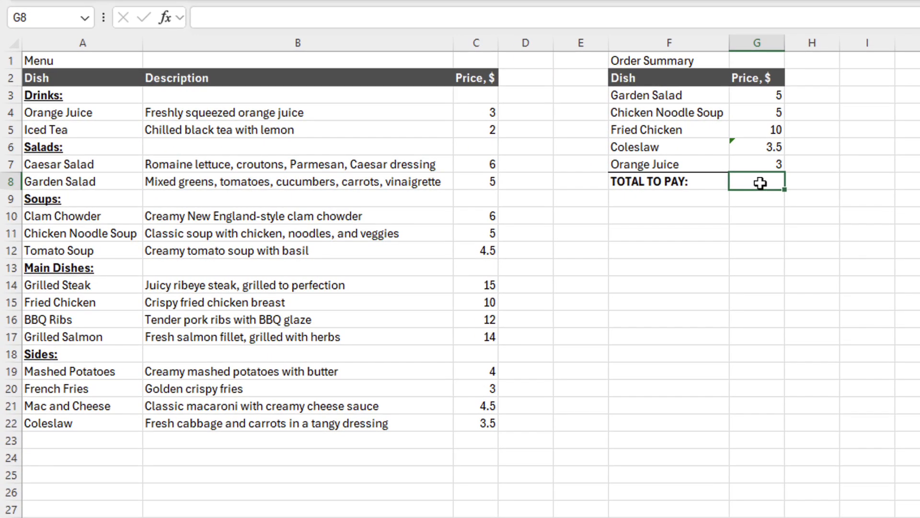
Remove the exact-match argument 0 from the Garden Salad VLOOKUP in G3 and fill the formula down through G7.
double_click(770, 95)
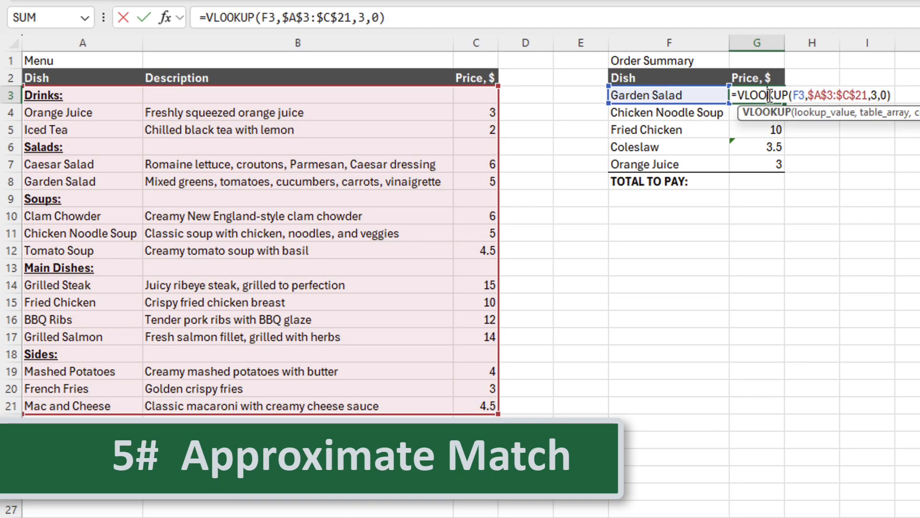
left_click(887, 95)
key("BackSpace")
key("BackSpace")
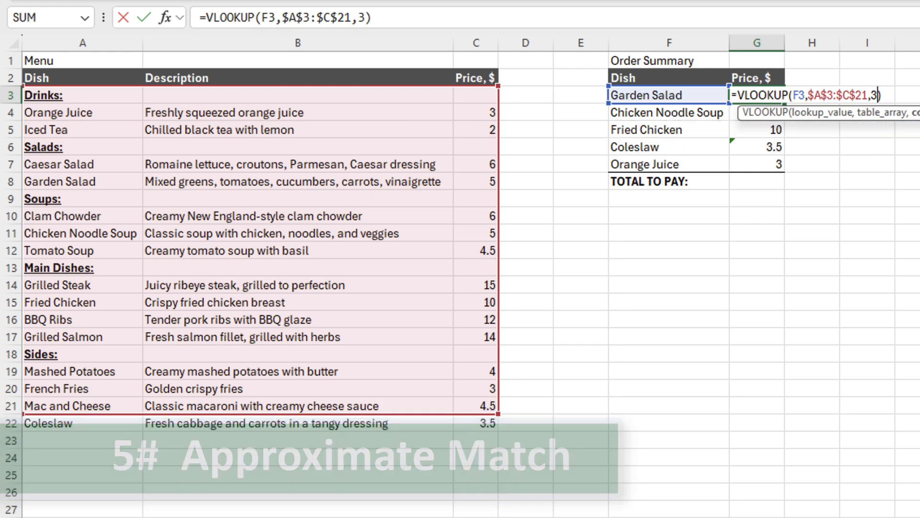
key("ctrl+Return")
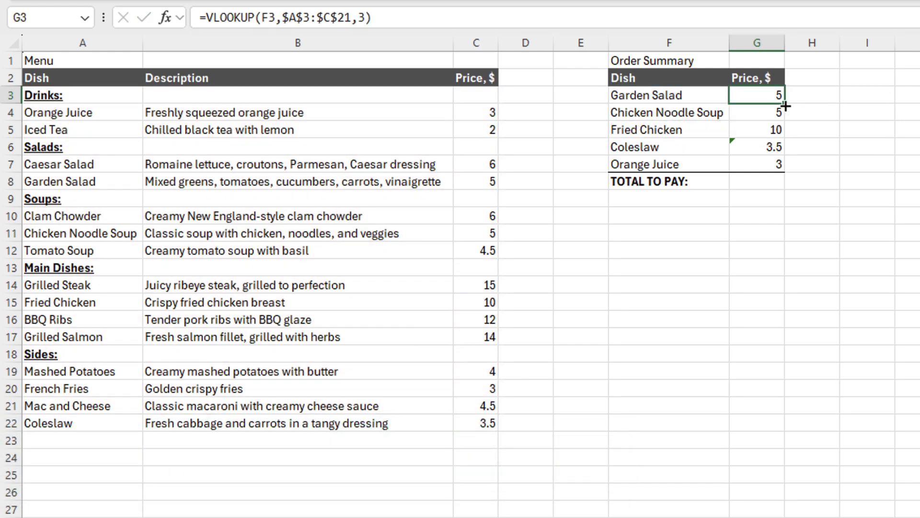
left_click_drag(785, 104, 794, 174)
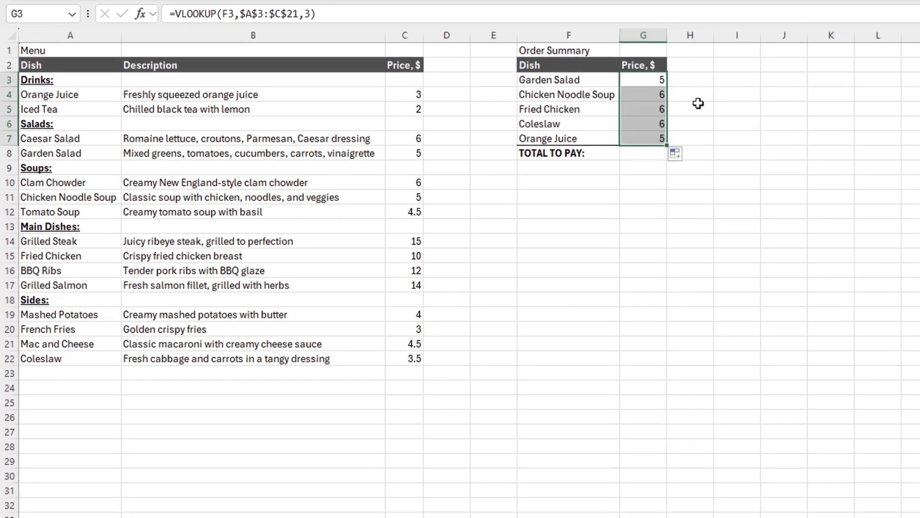
Reopen the Garden Salad price formula in G3 for editing.
double_click(657, 79)
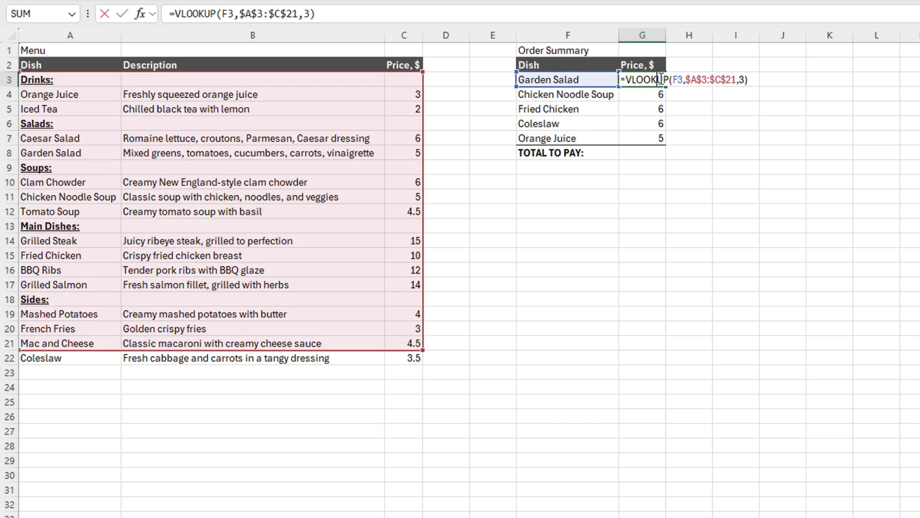
left_click(746, 79)
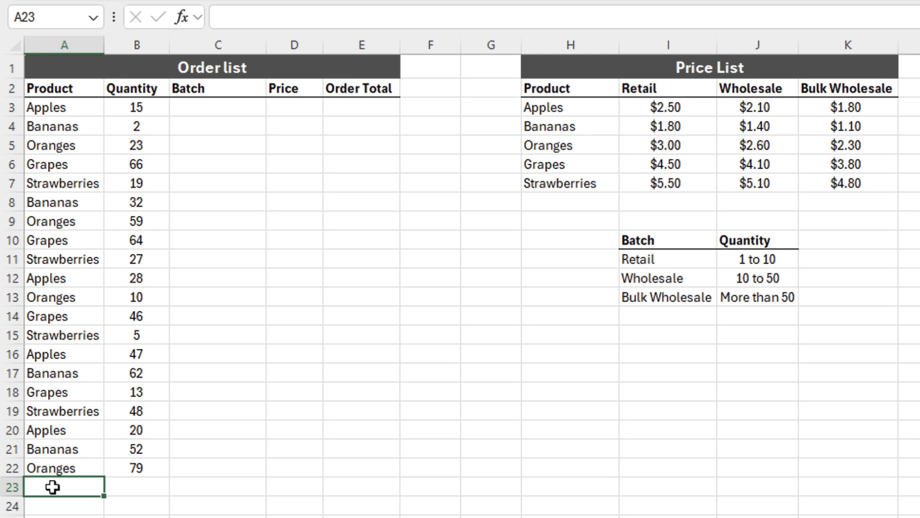
Add a Criteria column in H10 beside the Batch table, with 1, 10 and 50 for Retail, Wholesale and Bulk Wholesale.
left_click(573, 236)
type("Criteria")
key("Return")
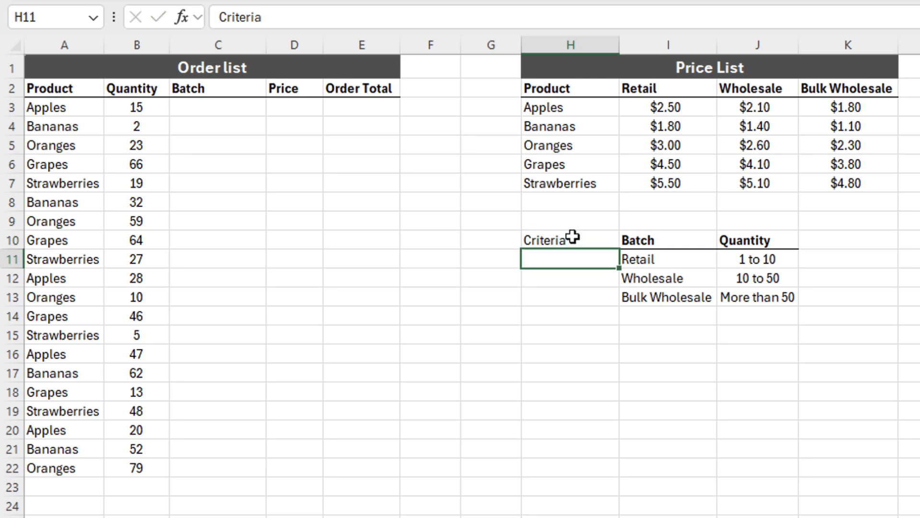
type("1")
key("Return")
type("10")
key("Return")
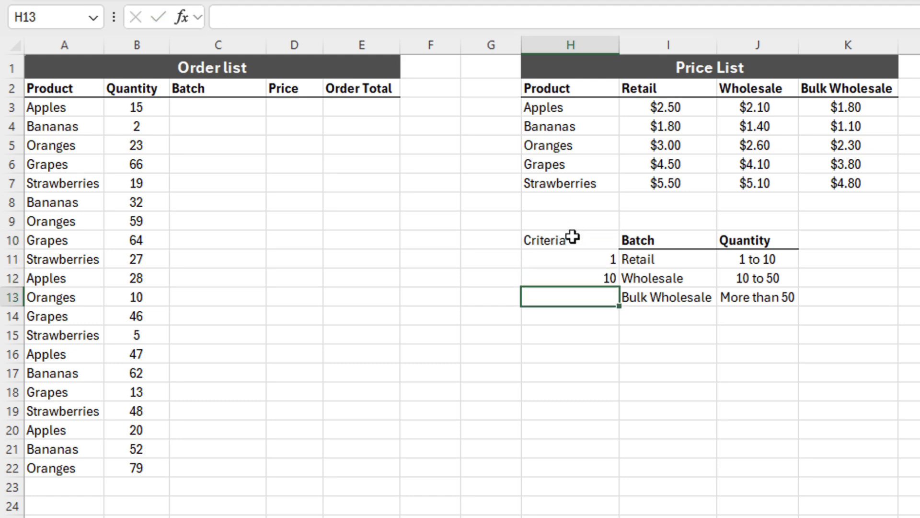
type("50")
key("Return")
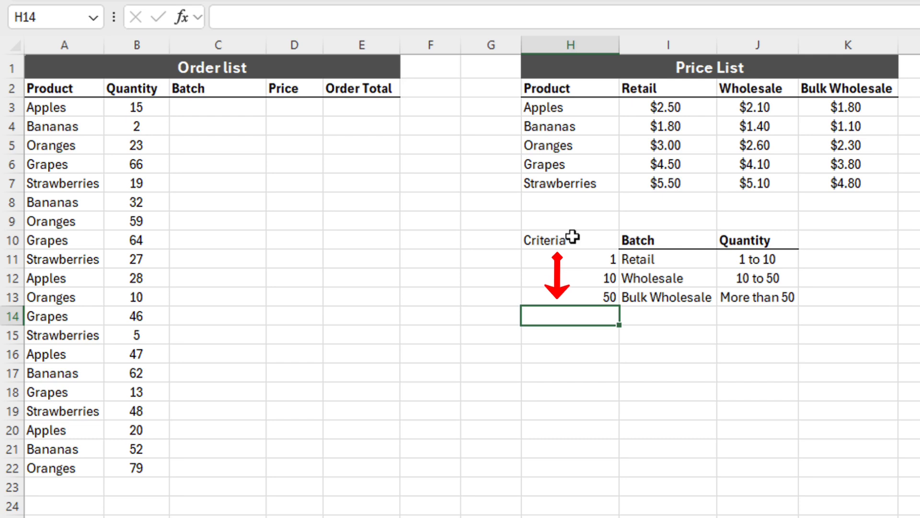
Copy the Batch header's formatting from I10 onto the Criteria header in H10.
left_click(635, 240)
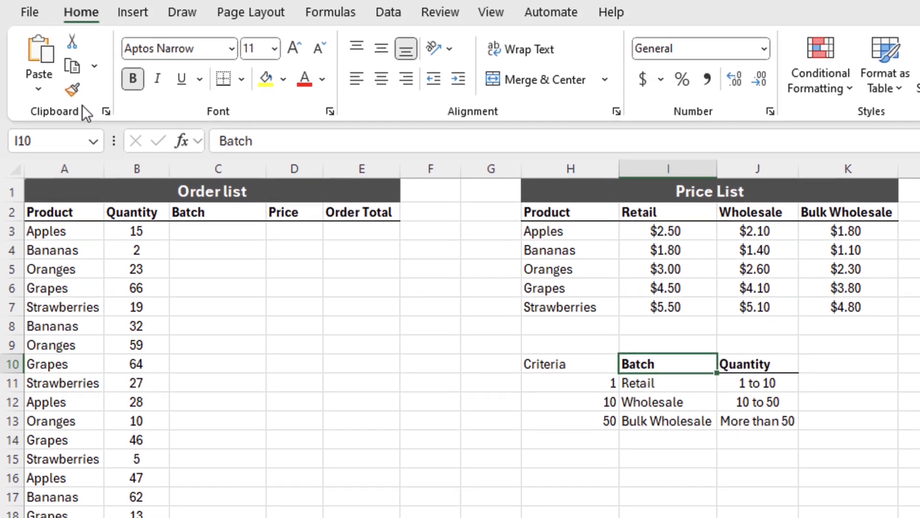
left_click(72, 1)
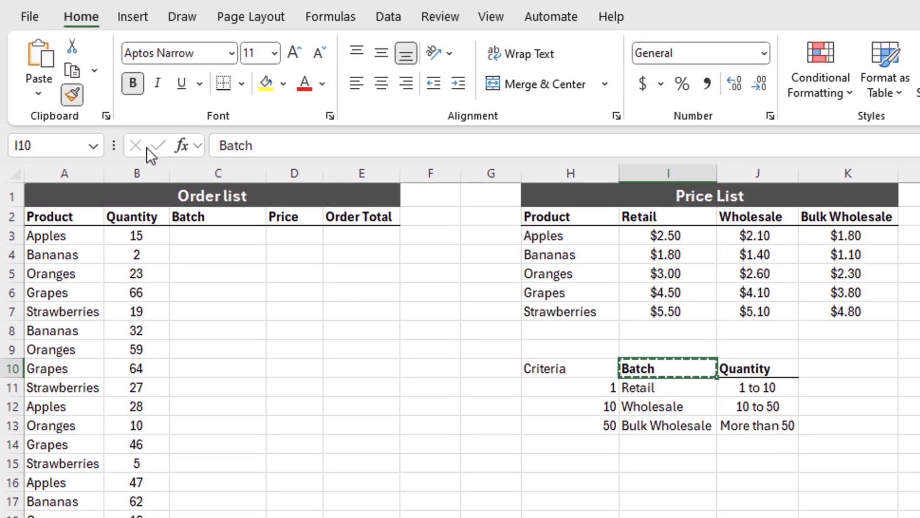
left_click(571, 369)
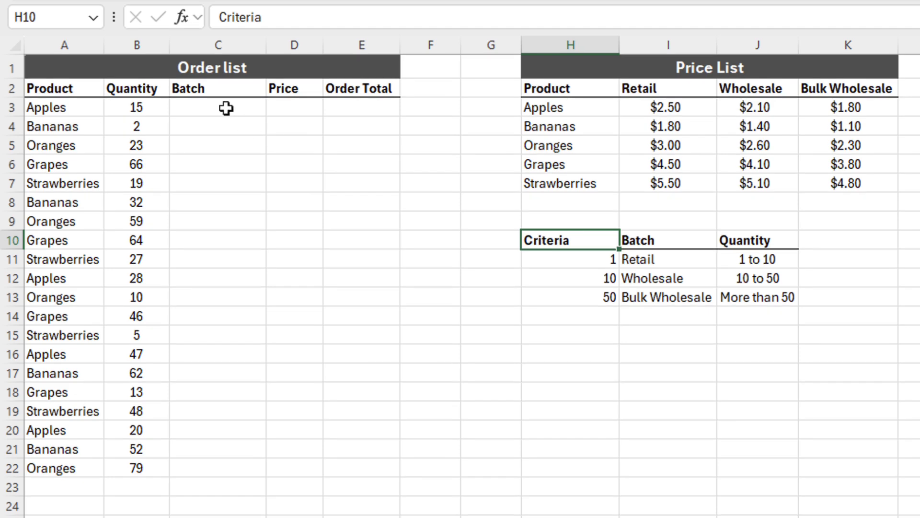
Enter =VLOOKUP(B3,$H$11:$I$13,2) in C3 and fill it down the Batch column to row 22.
left_click(226, 109)
type("=vlo")
key("Tab")
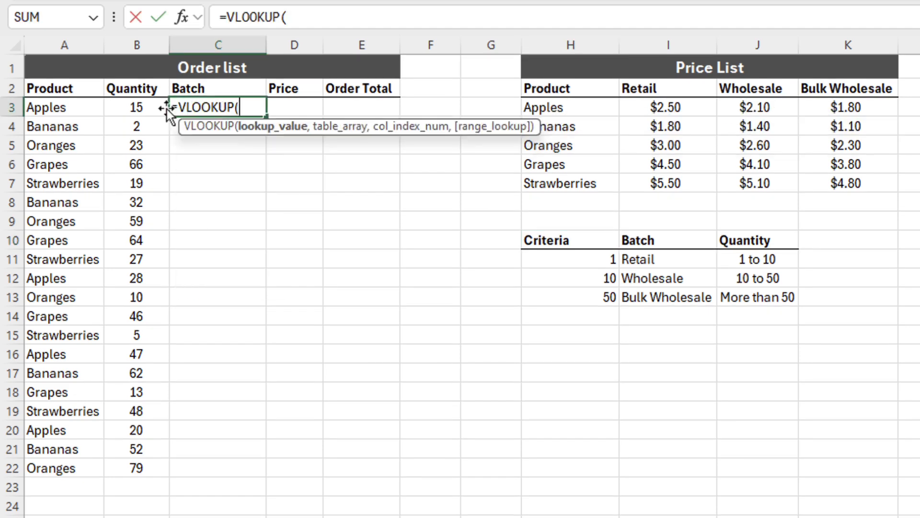
left_click(139, 107)
type(",")
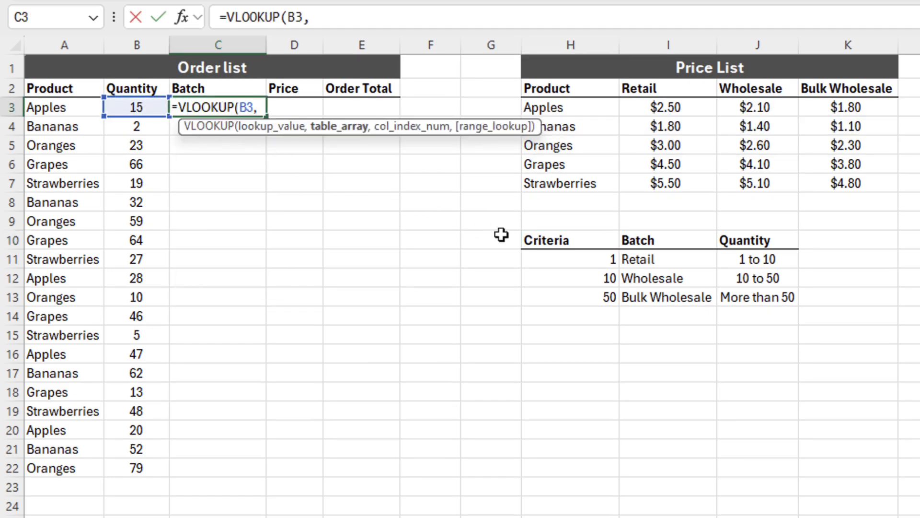
left_click_drag(594, 256, 654, 302)
key("F4")
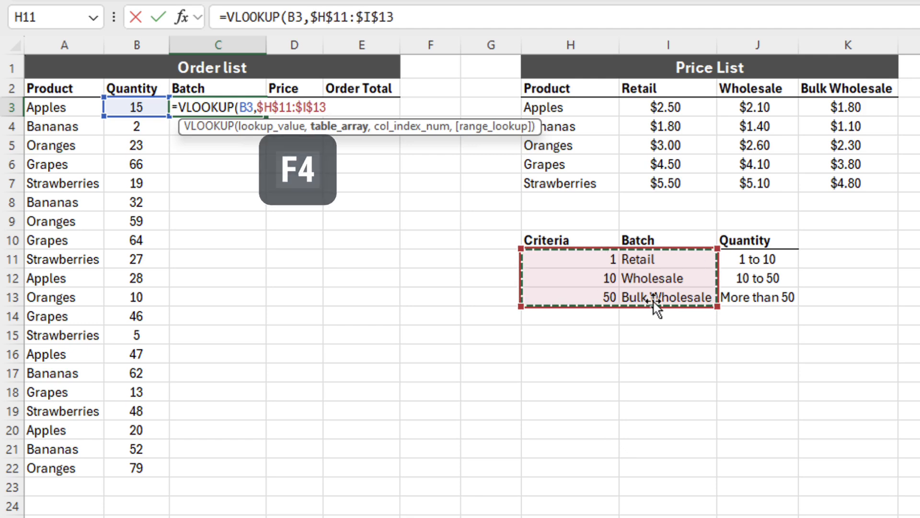
type(",")
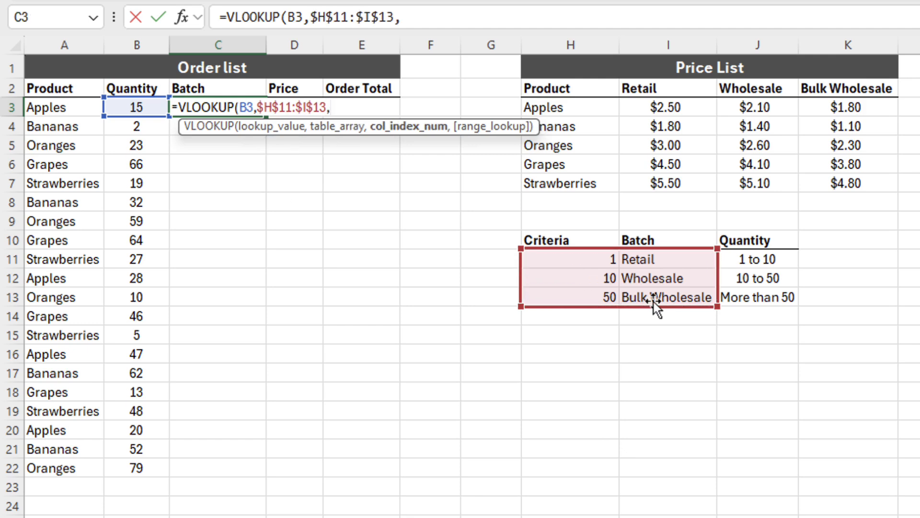
type("2")
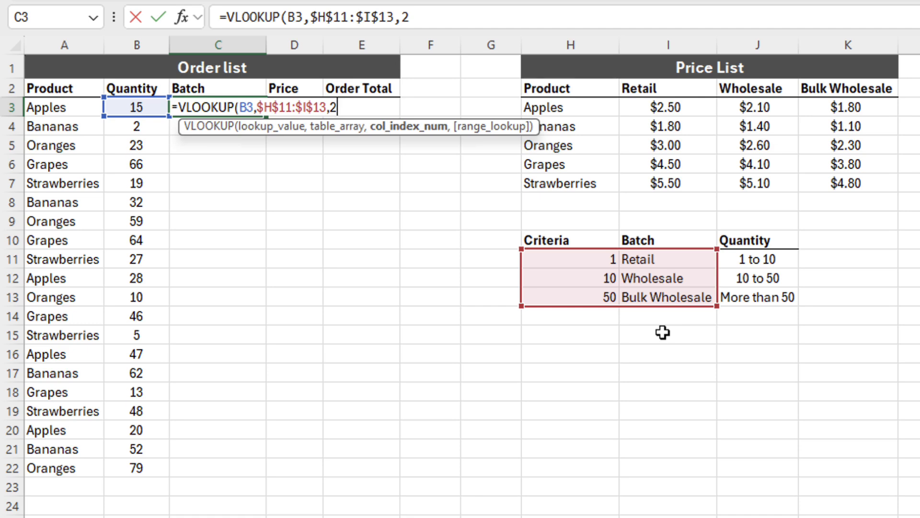
key("ctrl+Return")
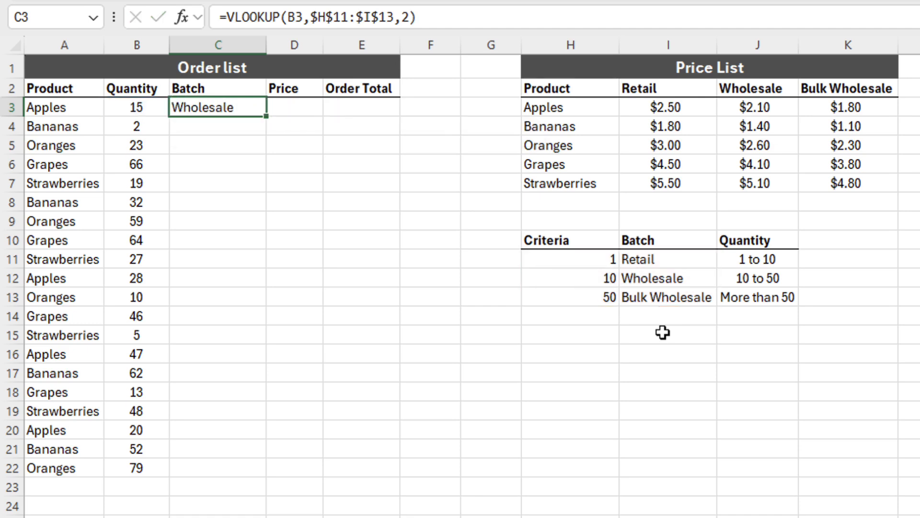
double_click(265, 117)
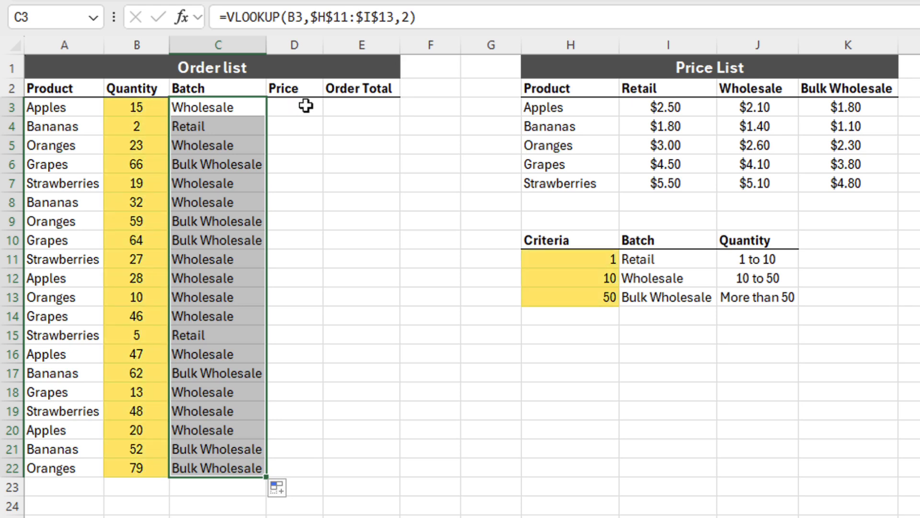
Inspect the batch lookup formula in C3 and return to the empty Price cell D3.
left_click(306, 105)
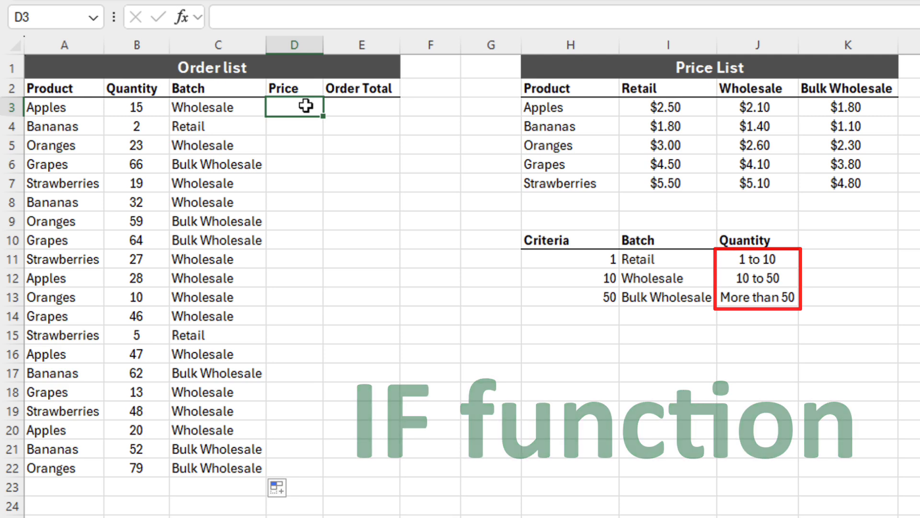
left_click(230, 104)
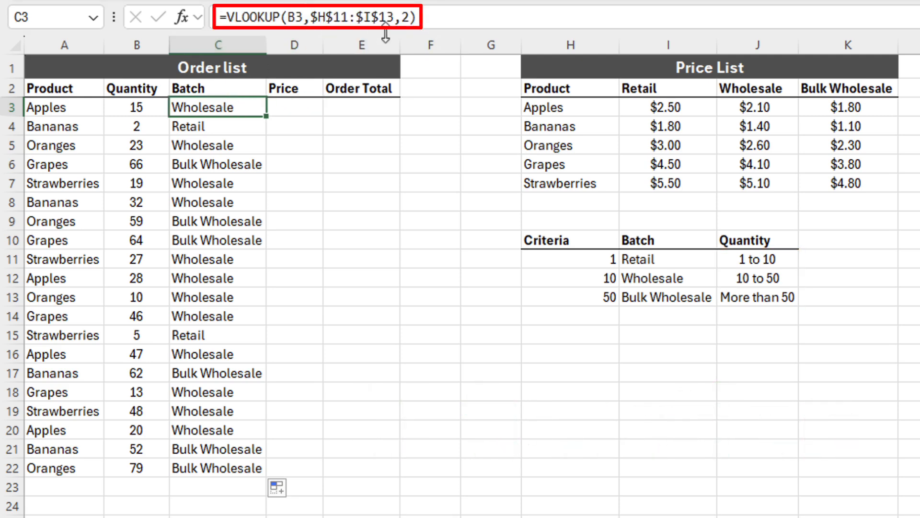
left_click(313, 109)
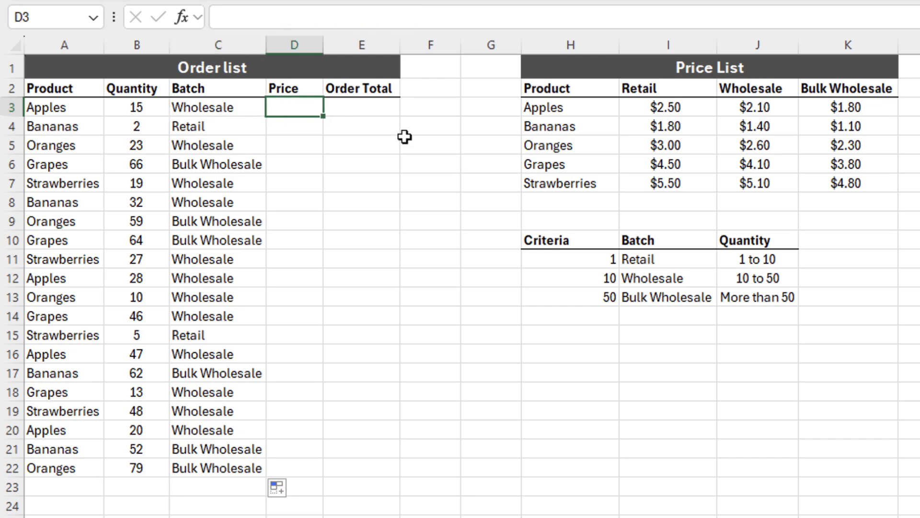
Add a Column header in K10 with the price column numbers 2, 3 and 4 beneath it.
left_click(858, 243)
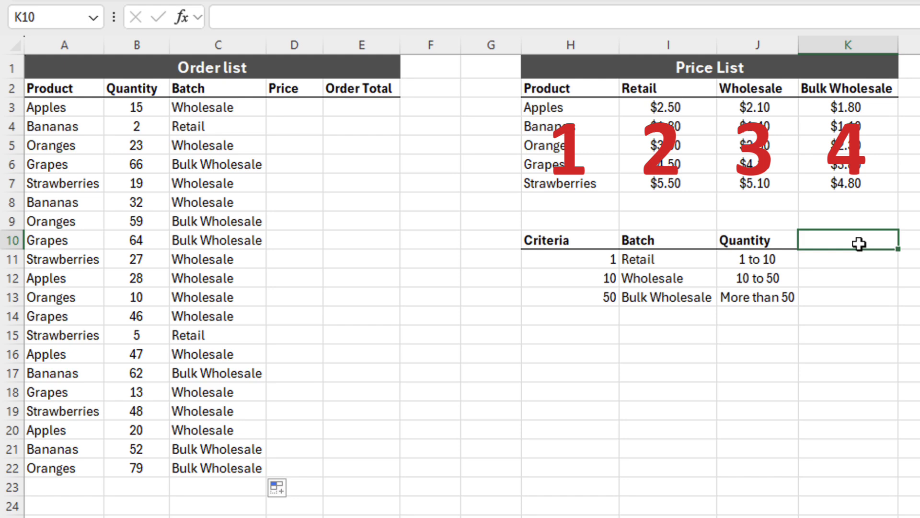
type("Column")
key("Return")
type("2")
key("Return")
type("3")
key("Return")
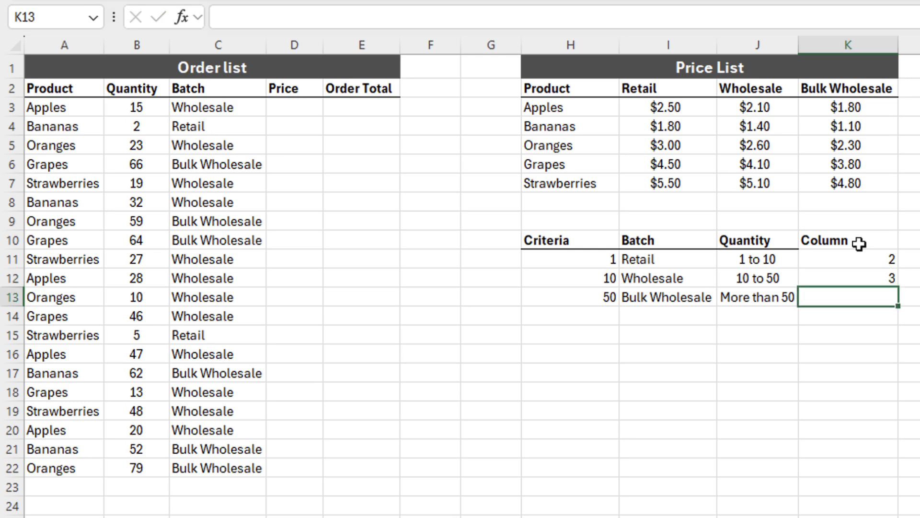
type("4")
key("Return")
Copy the Quantity header's formatting from J10 onto the Column header in K10.
left_click(765, 239)
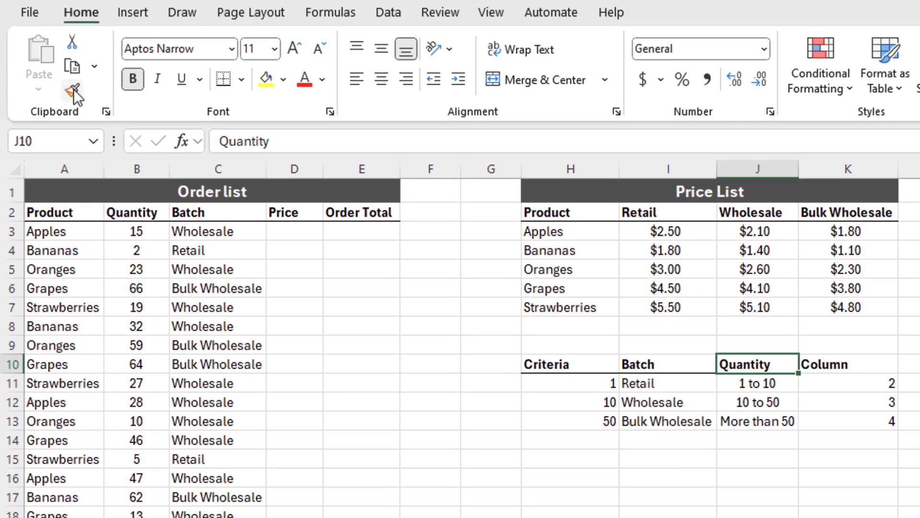
left_click(72, 28)
left_click(860, 309)
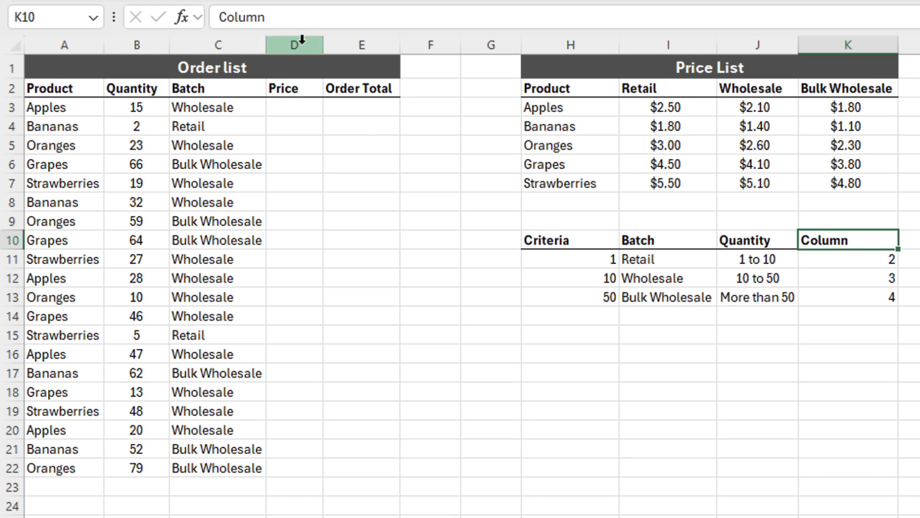
Insert a helper column before Price and fill D3:D22 with =VLOOKUP(C3,$J$11:$L$13,3,0).
right_click(302, 39)
left_click(316, 232)
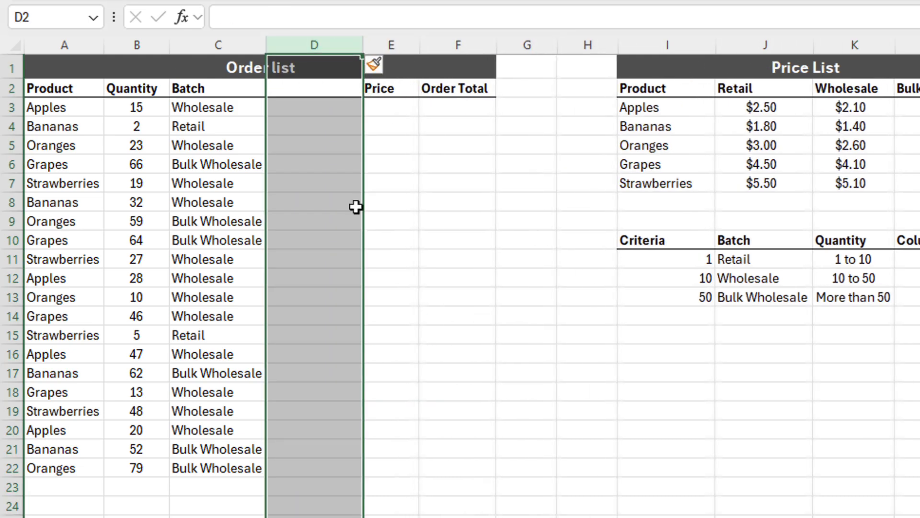
left_click(315, 109)
type("=VLOOKUP(")
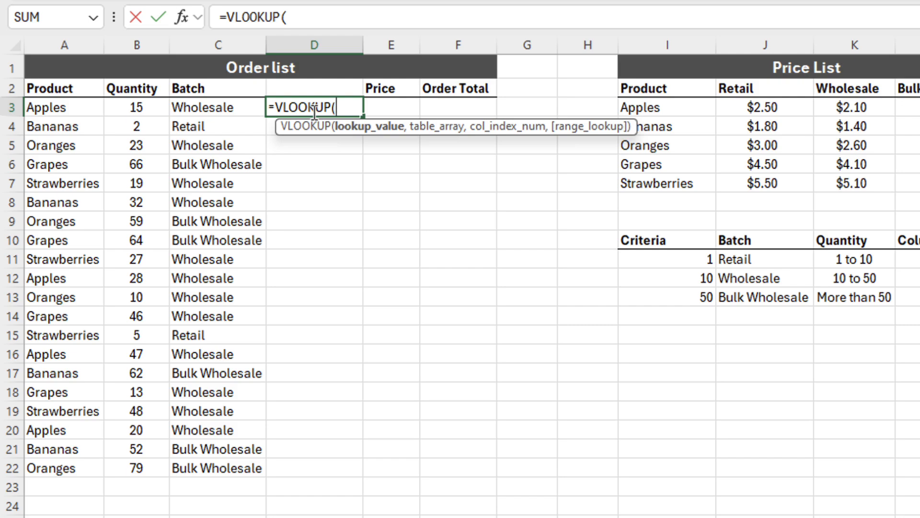
left_click(229, 108)
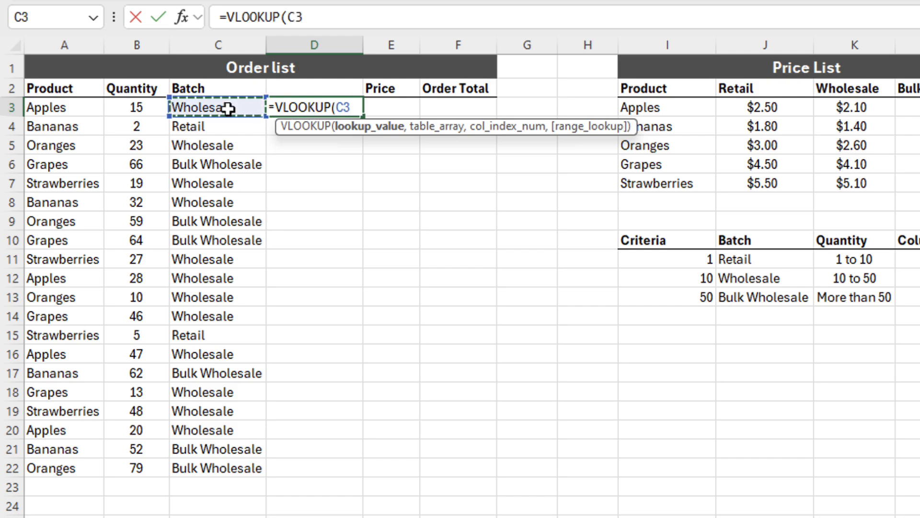
type(",")
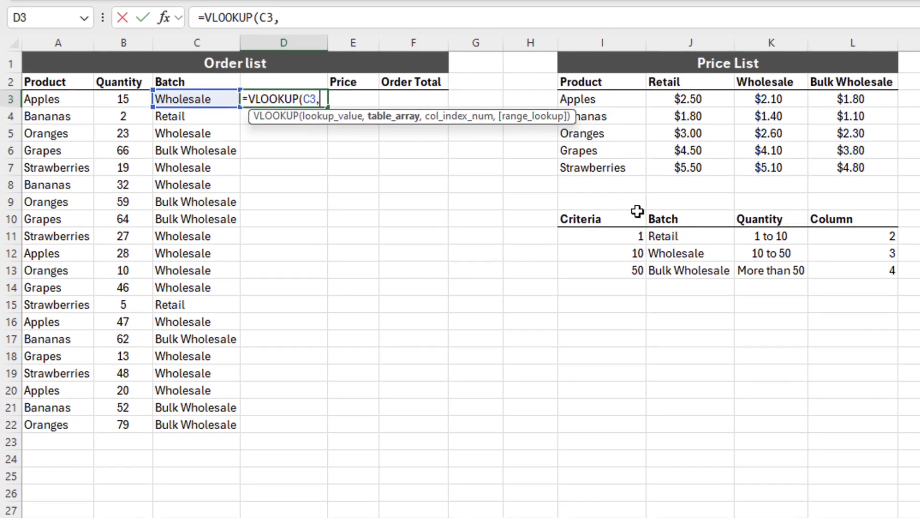
left_click(752, 258)
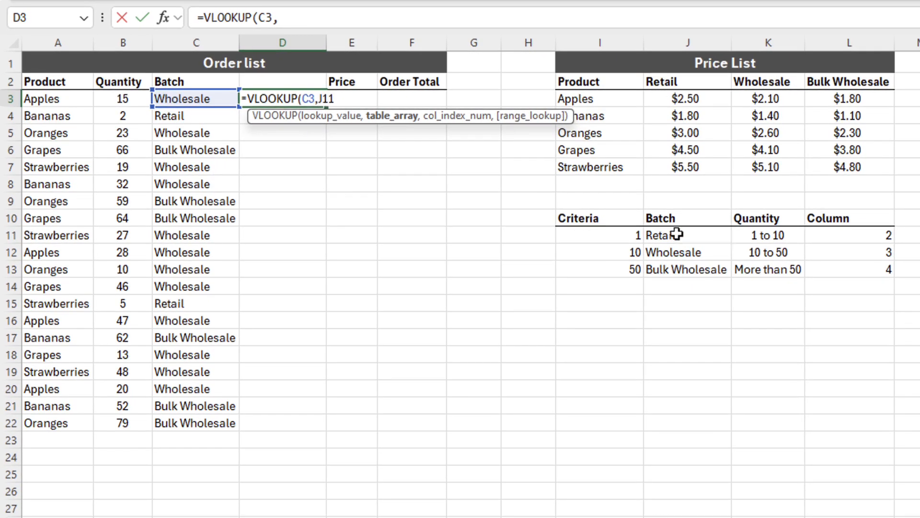
left_click_drag(676, 234, 848, 269)
key("F4")
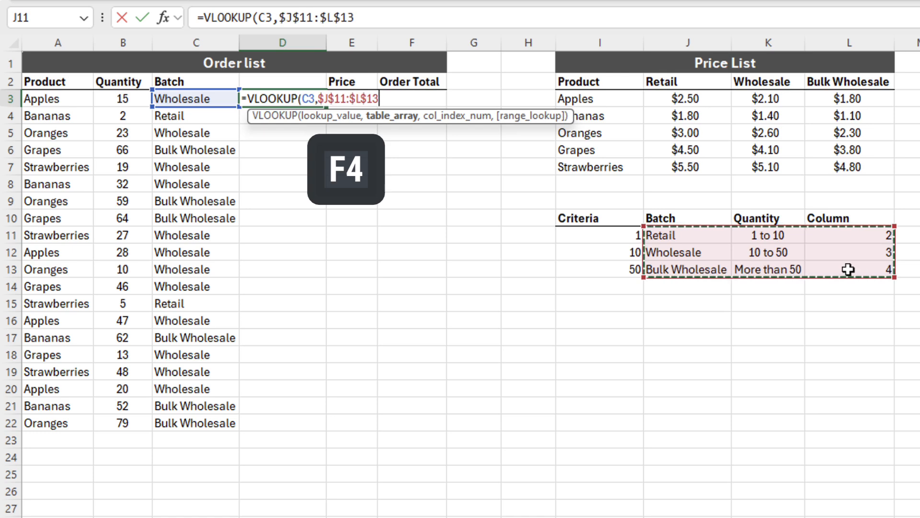
type(",3")
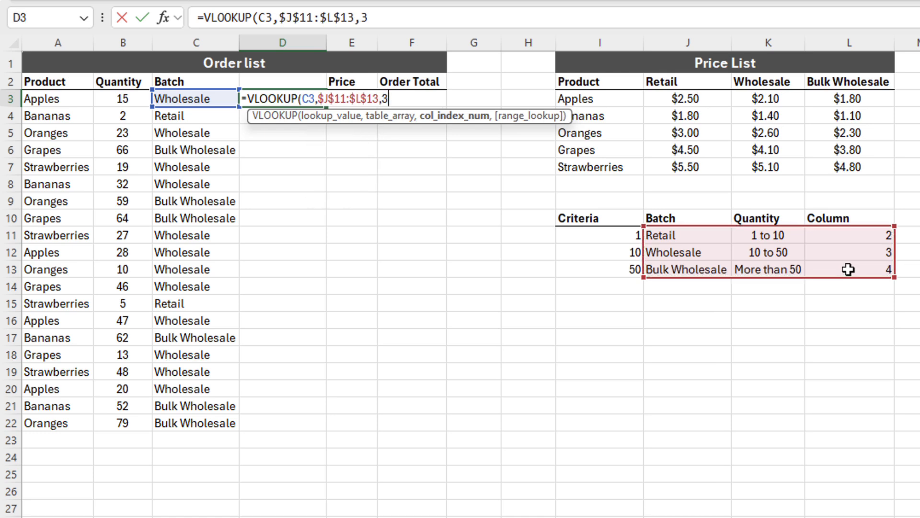
type(",0)")
key("ctrl+Return")
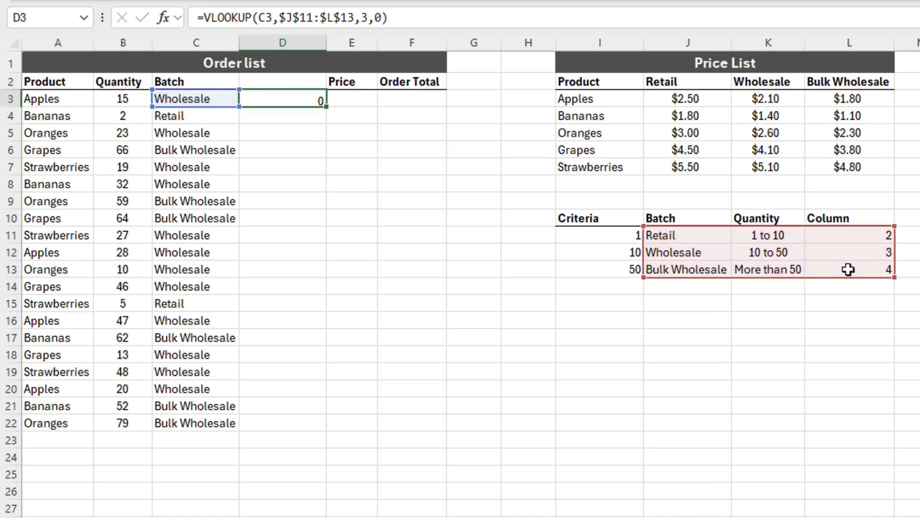
double_click(327, 106)
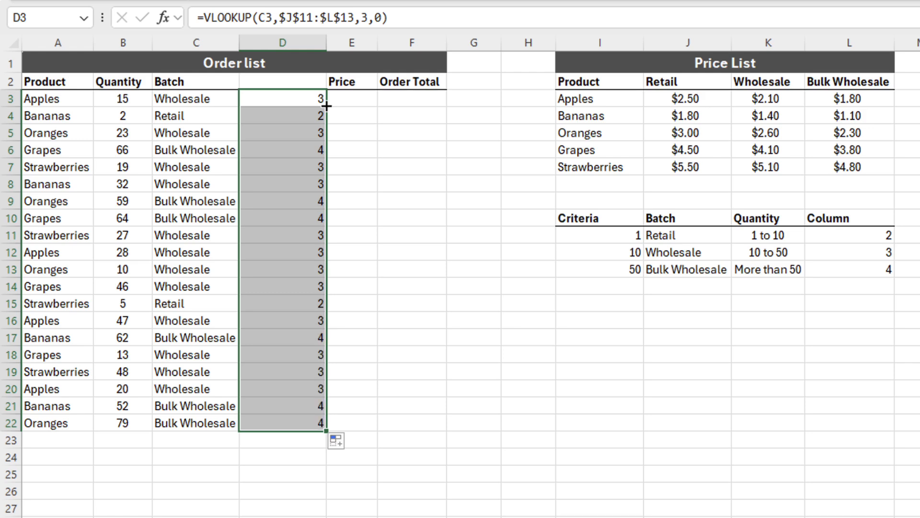
Enter =VLOOKUP(A3,$I$3:$L$7,D3,0) in E3 and fill it down the Price column to row 22.
left_click(365, 96)
type("=vl")
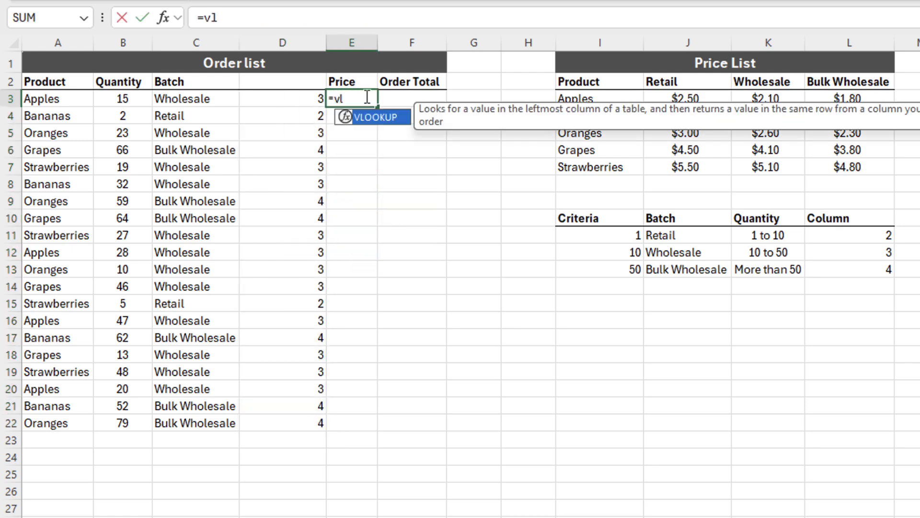
key("Tab")
left_click(78, 101)
type(",")
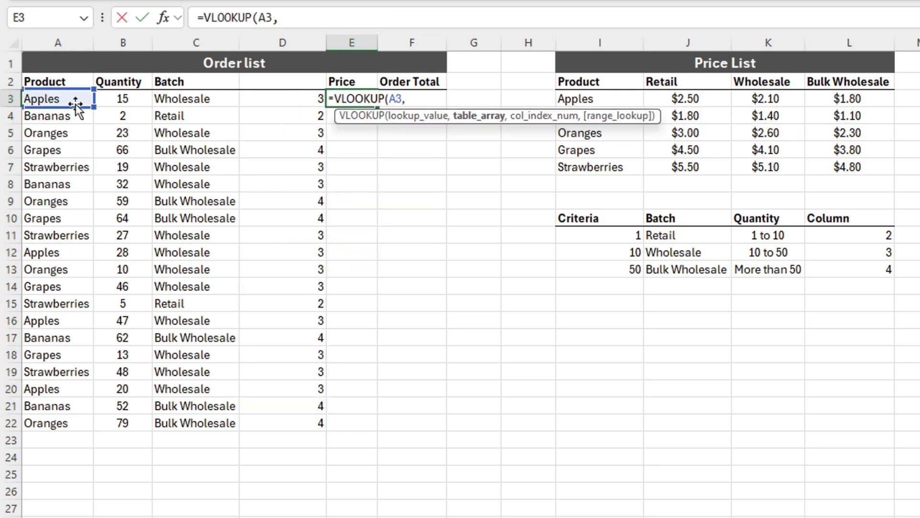
left_click_drag(566, 98, 837, 163)
key("F4")
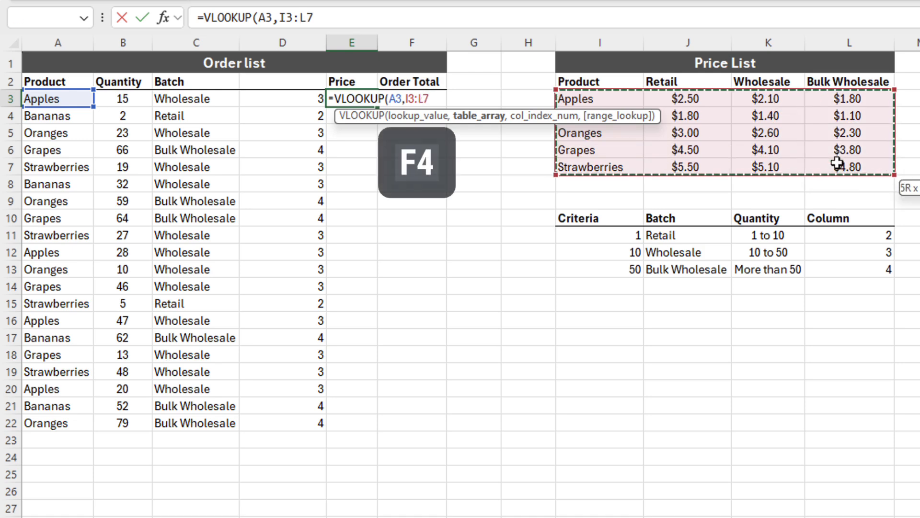
type(",")
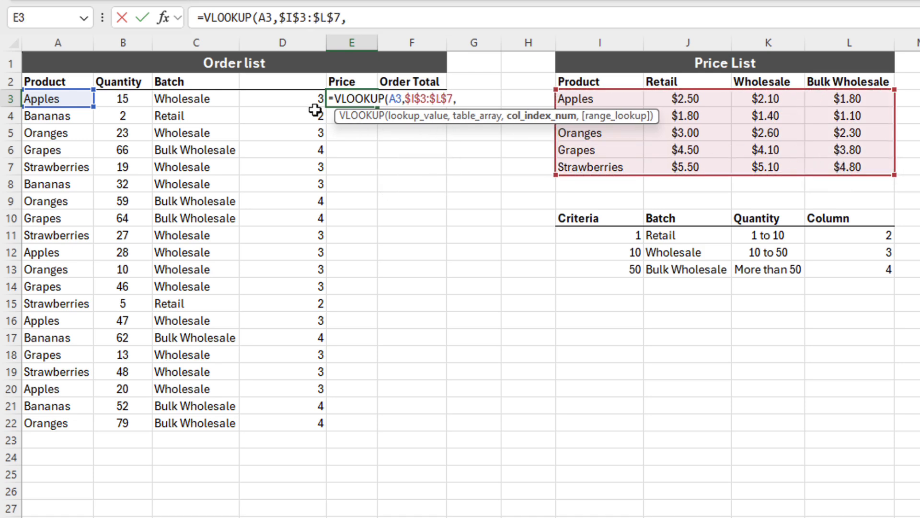
left_click(301, 100)
type(",0")
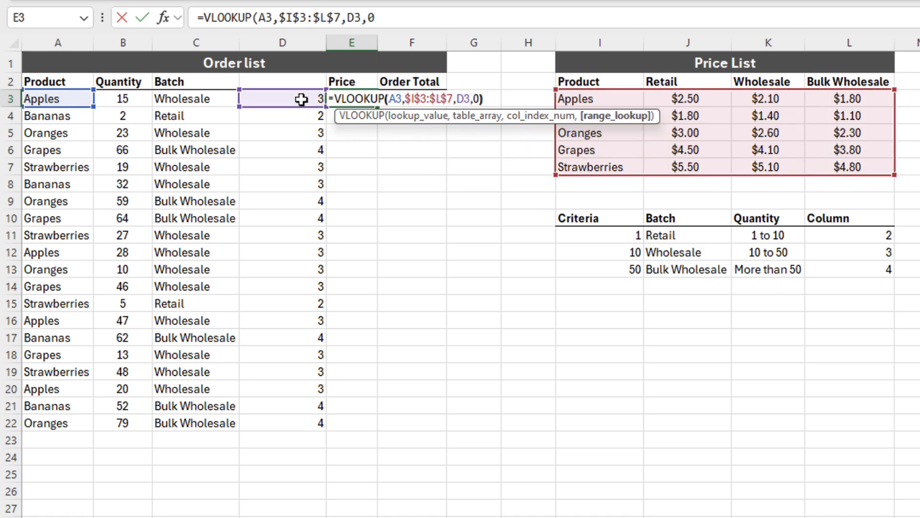
type(")")
key("ctrl+Return")
double_click(379, 108)
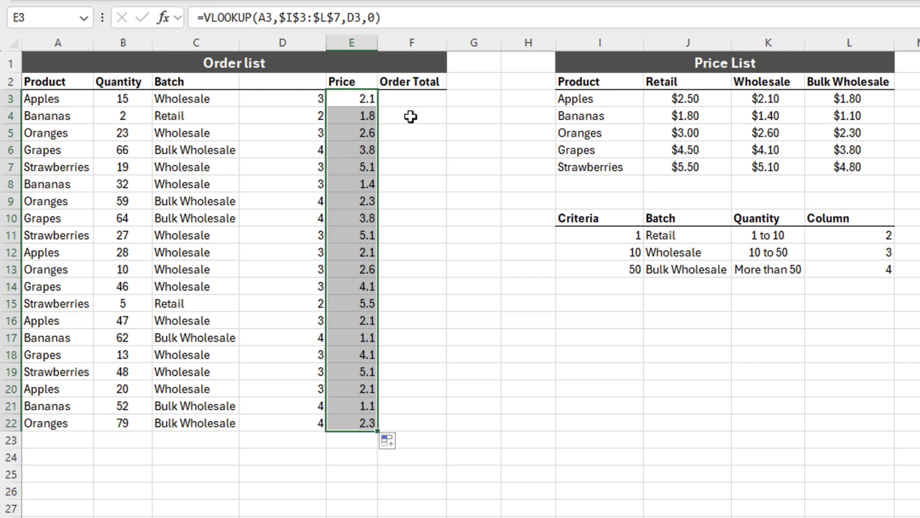
Hide helper column D and fill the Order Total column from F3 to F22 with =B3*E3.
right_click(307, 44)
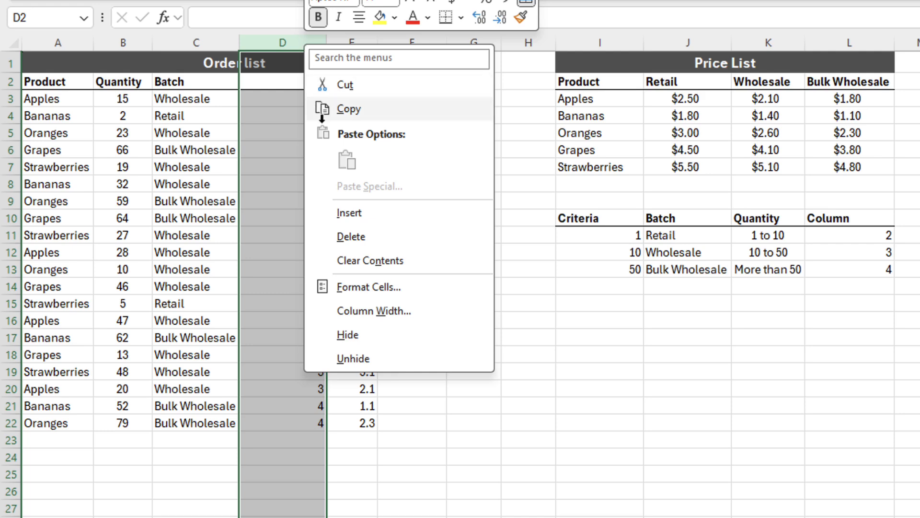
left_click(353, 334)
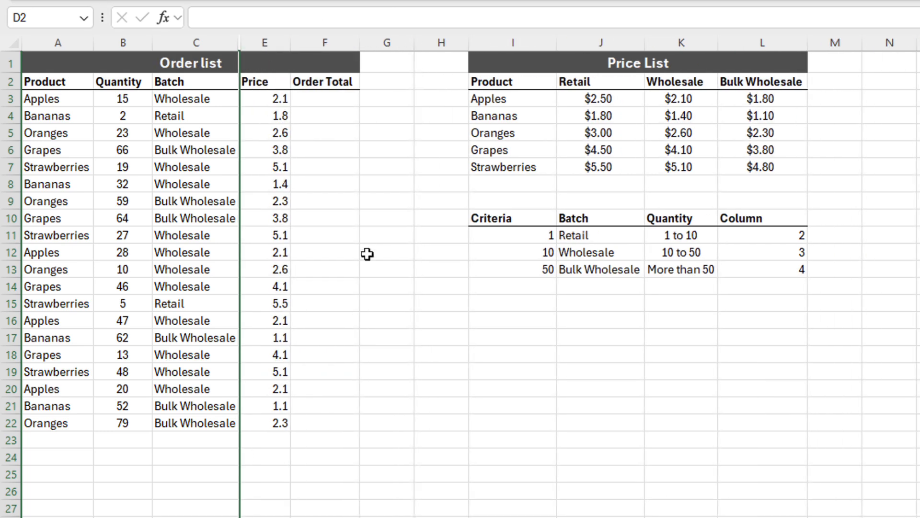
left_click(339, 106)
type("=")
left_click(131, 98)
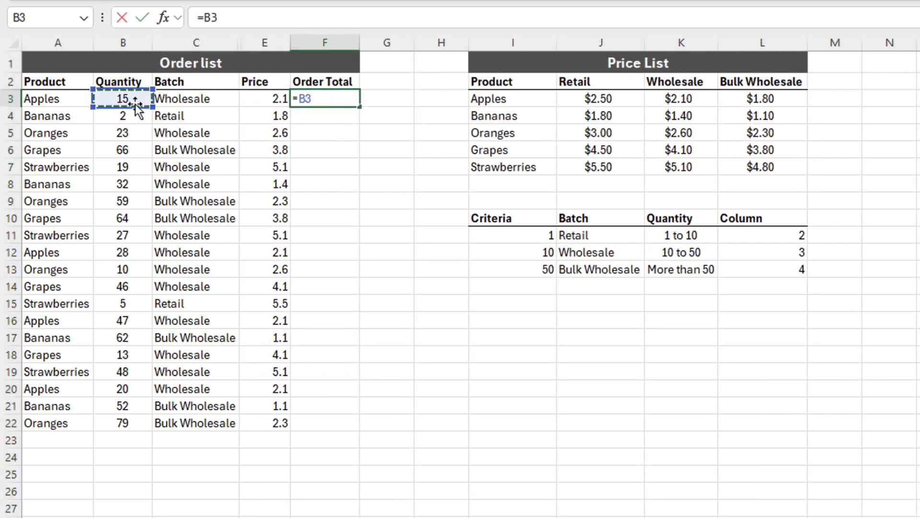
type("*")
left_click(251, 100)
key("ctrl+Return")
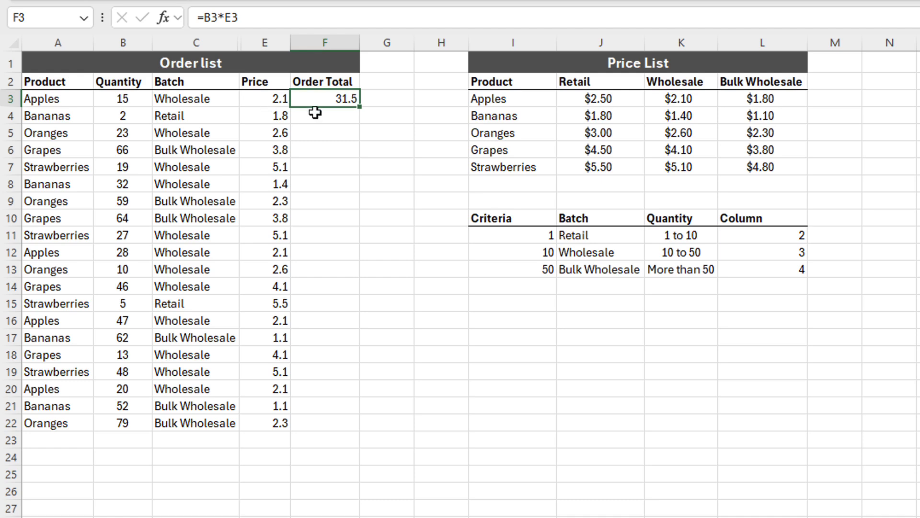
double_click(359, 108)
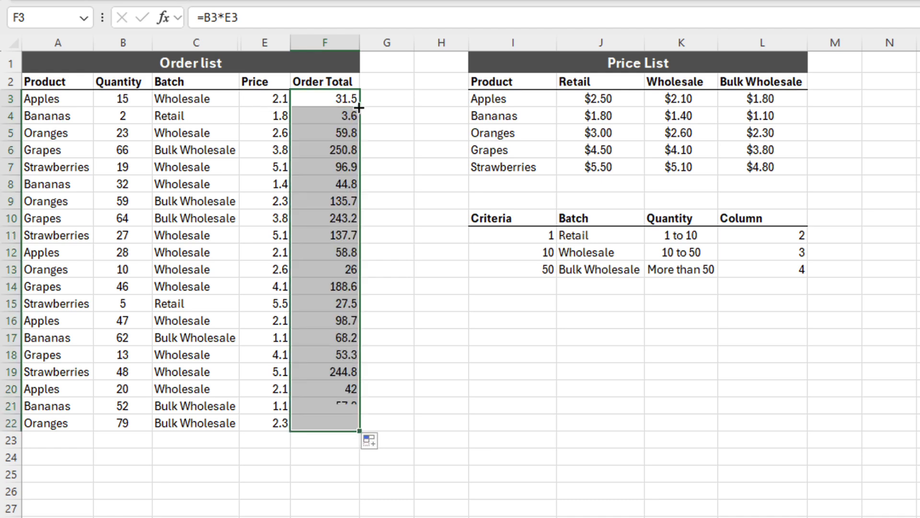
Inspect the approximate-match batch lookup formula in C3.
left_click(385, 98)
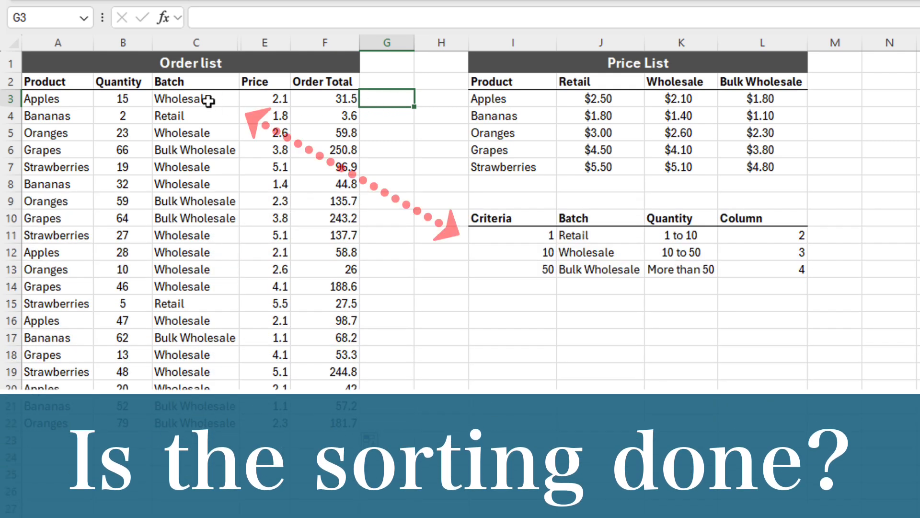
left_click(208, 100)
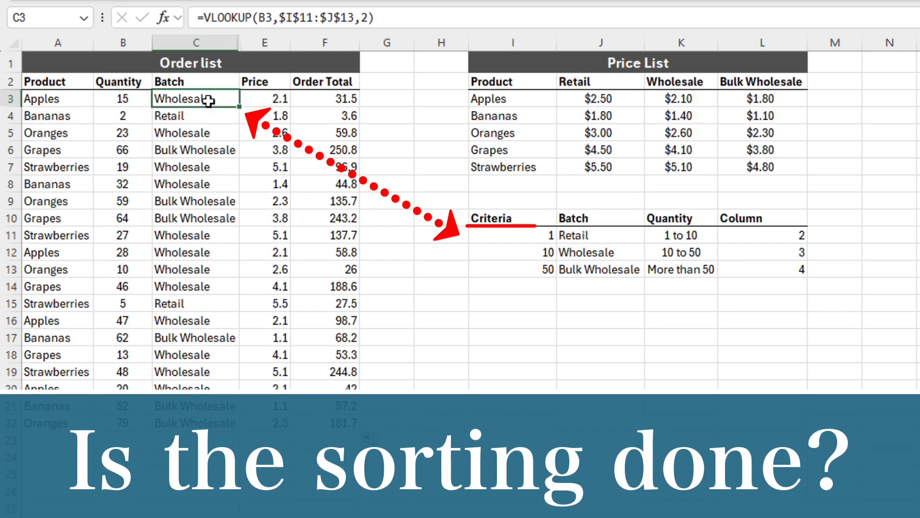